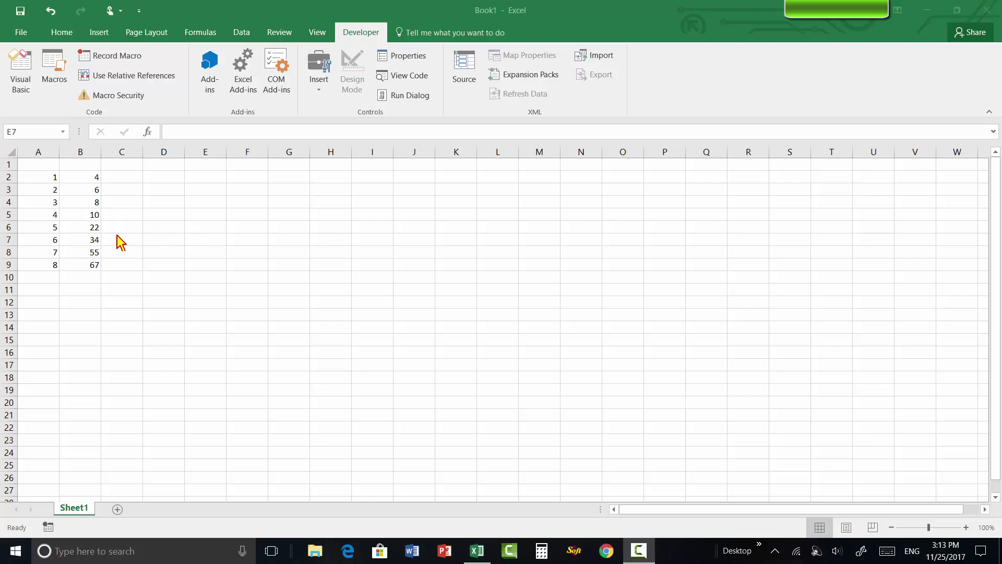
{"action": "left_click", "coordinate": [121, 214]}
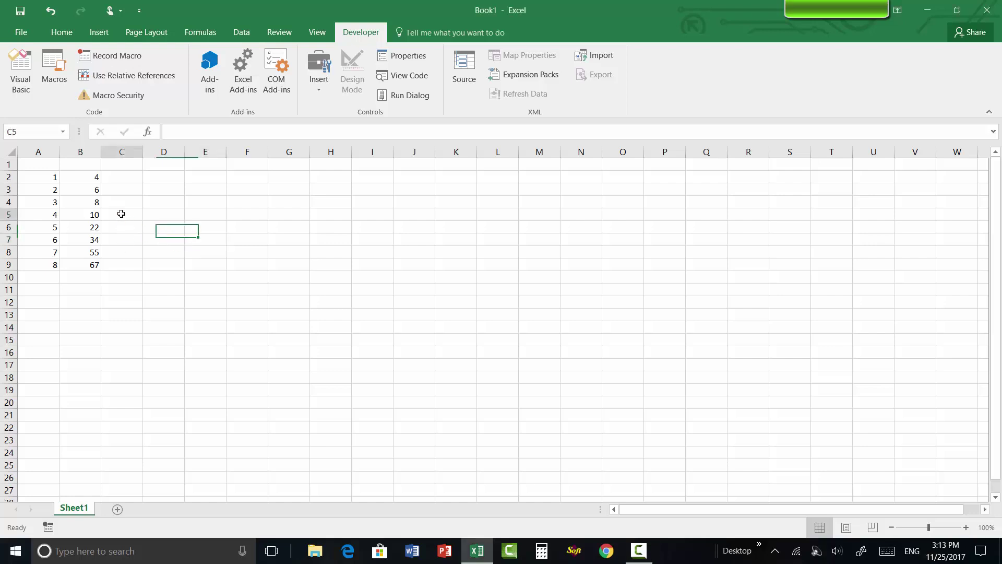
{"action": "type", "text": "=inter"}
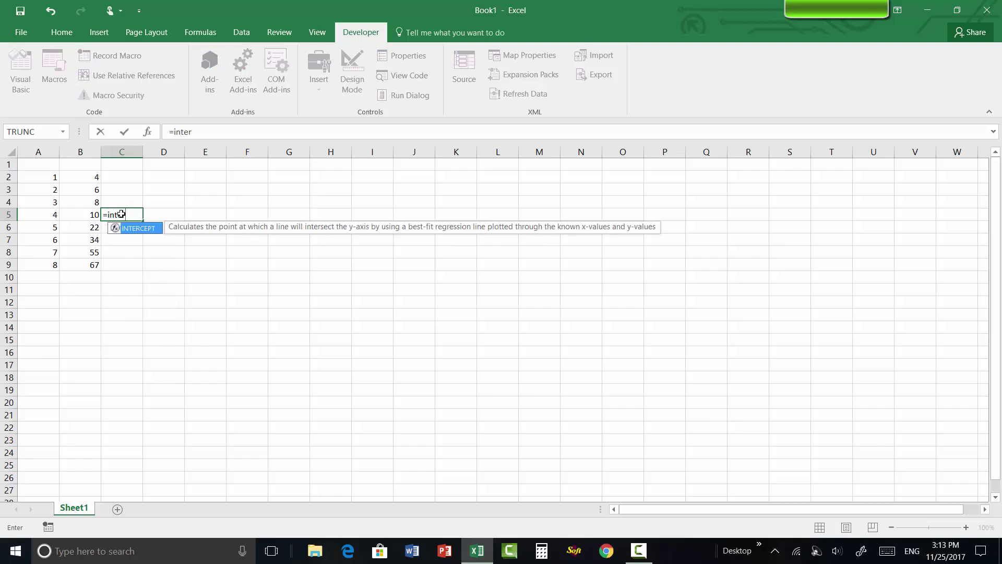
{"action": "type", "text": "polate"}
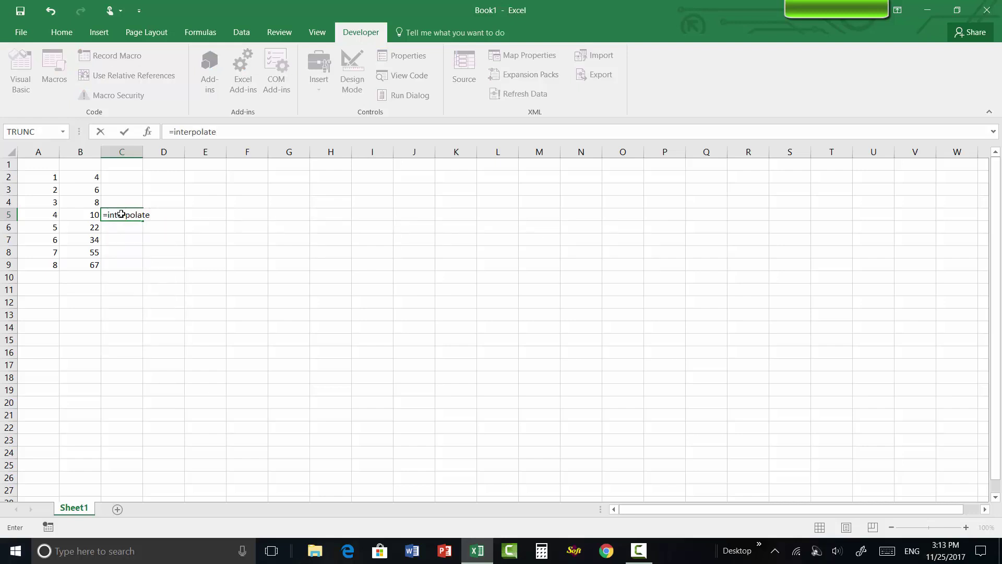
{"action": "key", "text": "BackSpace"}
{"action": "key", "text": "BackSpace"}
{"action": "key", "text": "BackSpace"}
{"action": "key", "text": "BackSpace"}
{"action": "key", "text": "BackSpace"}
{"action": "key", "text": "BackSpace"}
{"action": "key", "text": "BackSpace"}
{"action": "key", "text": "BackSpace"}
{"action": "key", "text": "BackSpace"}
{"action": "key", "text": "BackSpace"}
{"action": "key", "text": "BackSpace"}
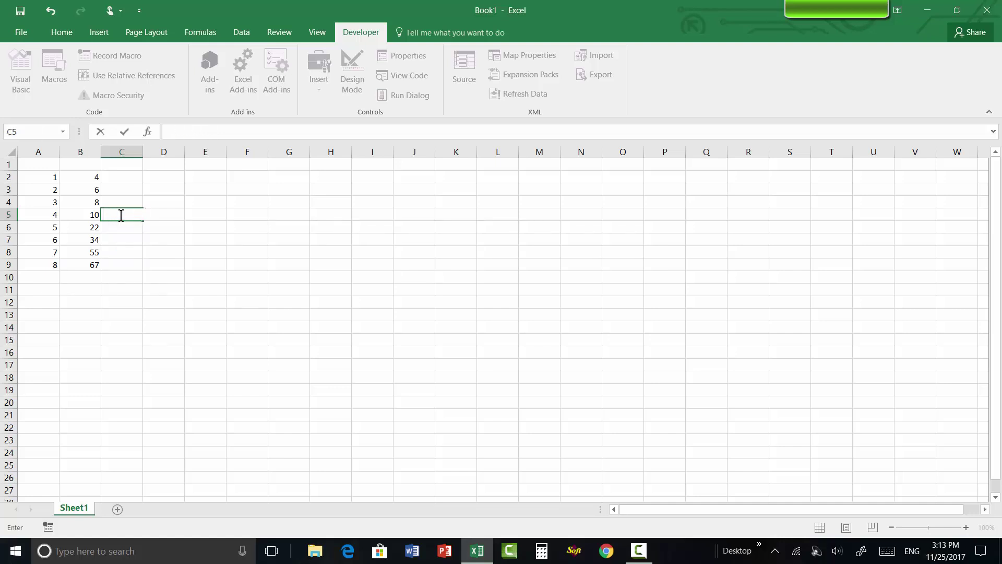
Enter =FORECAST.LINEAR(4.5,B5:B6,A5:A6) in cell C6 to interpolate the value at 4.5
{"action": "left_click", "coordinate": [124, 227]}
{"action": "type", "text": "="}
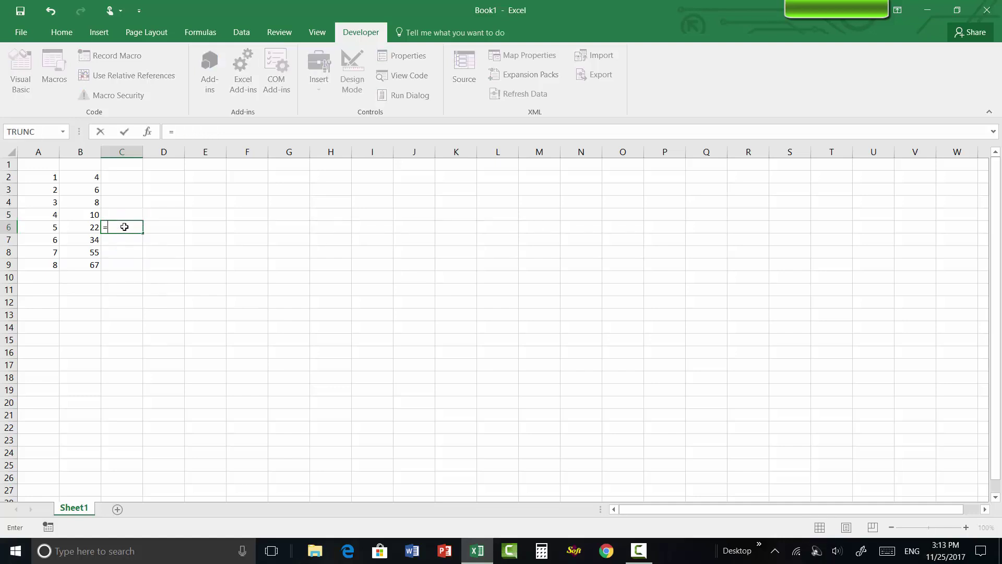
{"action": "type", "text": "forecast"}
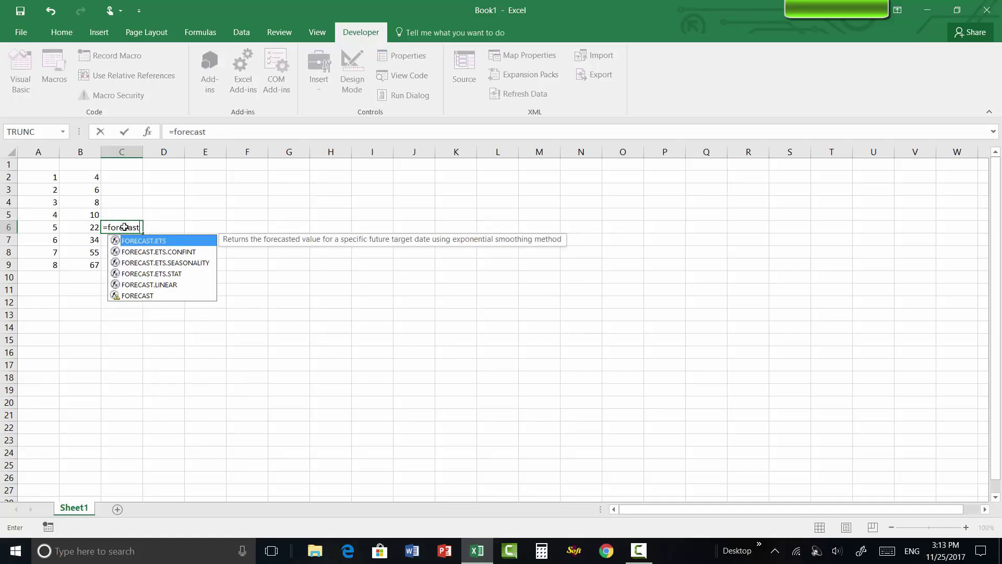
{"action": "type", "text": ".linear"}
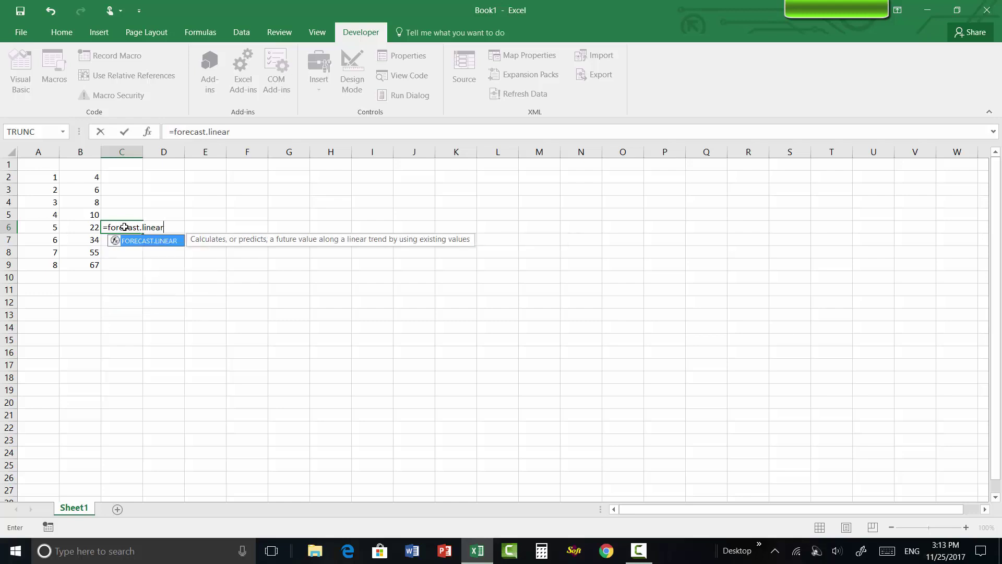
{"action": "type", "text": "("}
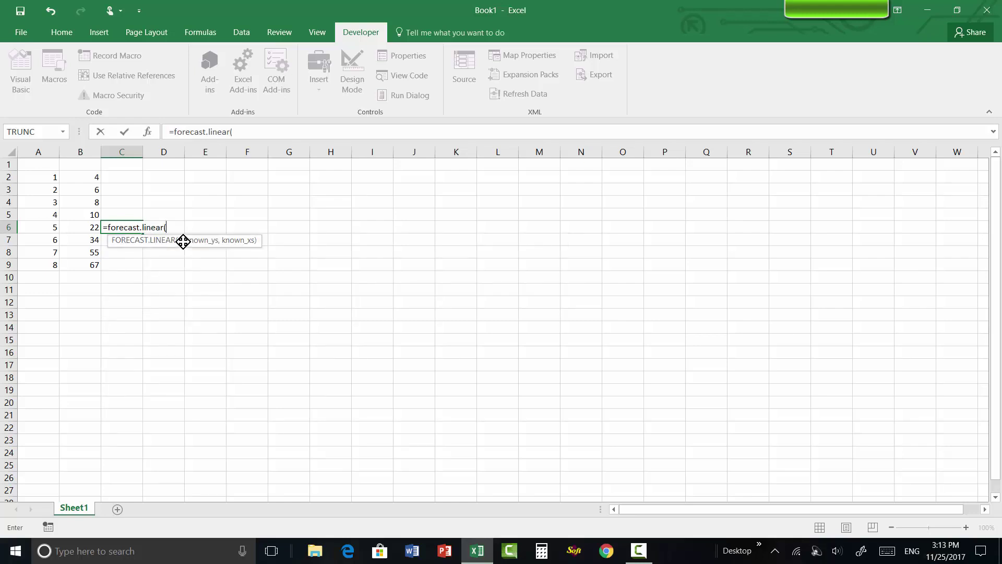
{"action": "type", "text": "4.5,"}
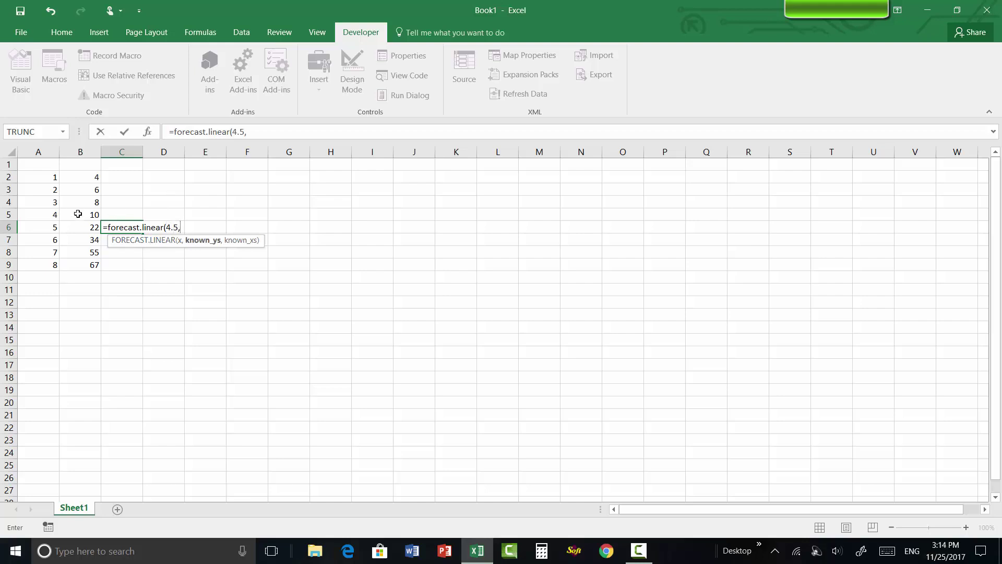
{"action": "left_click_drag", "start_coordinate": [78, 214], "coordinate": [83, 226]}
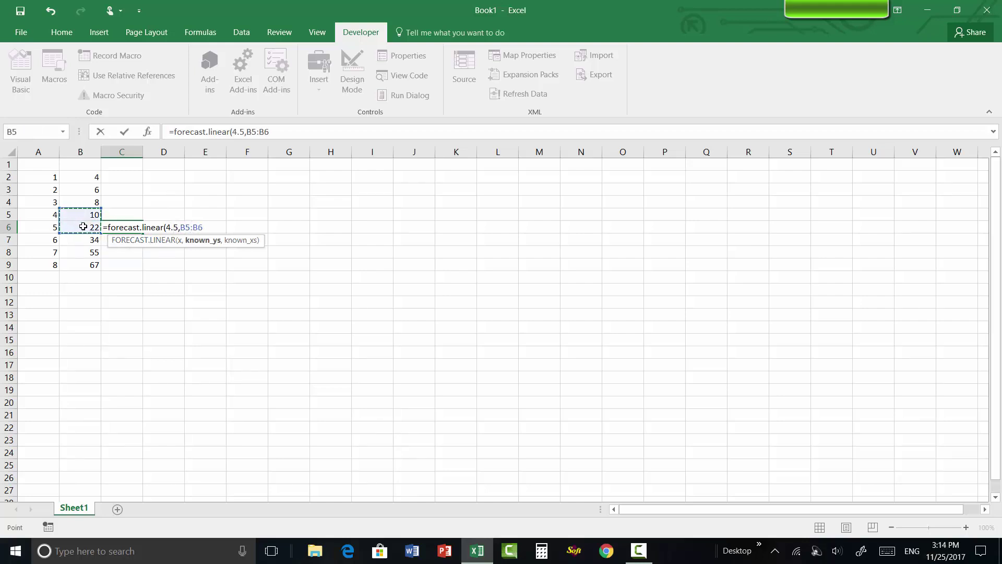
{"action": "type", "text": ","}
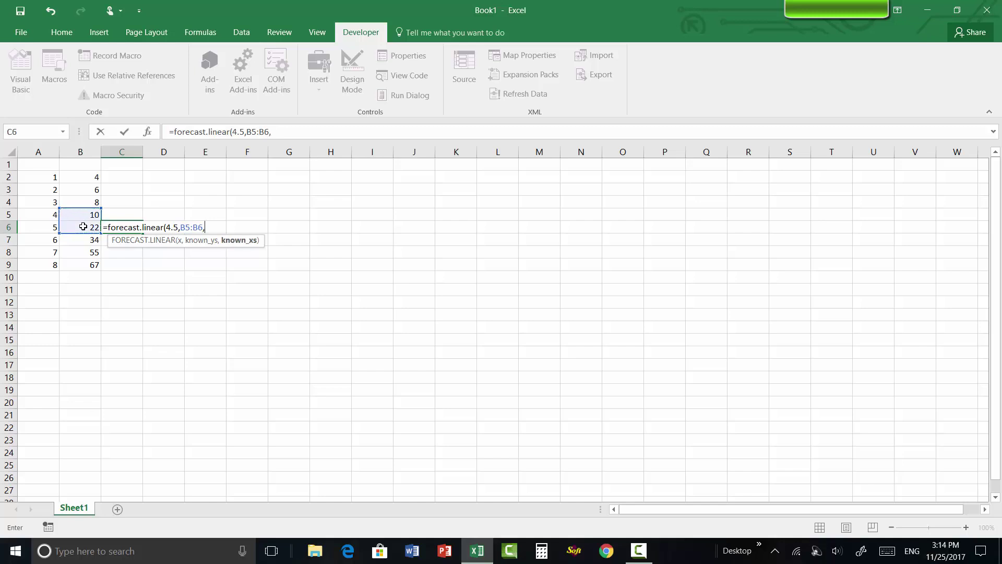
{"action": "left_click_drag", "start_coordinate": [47, 211], "coordinate": [47, 229]}
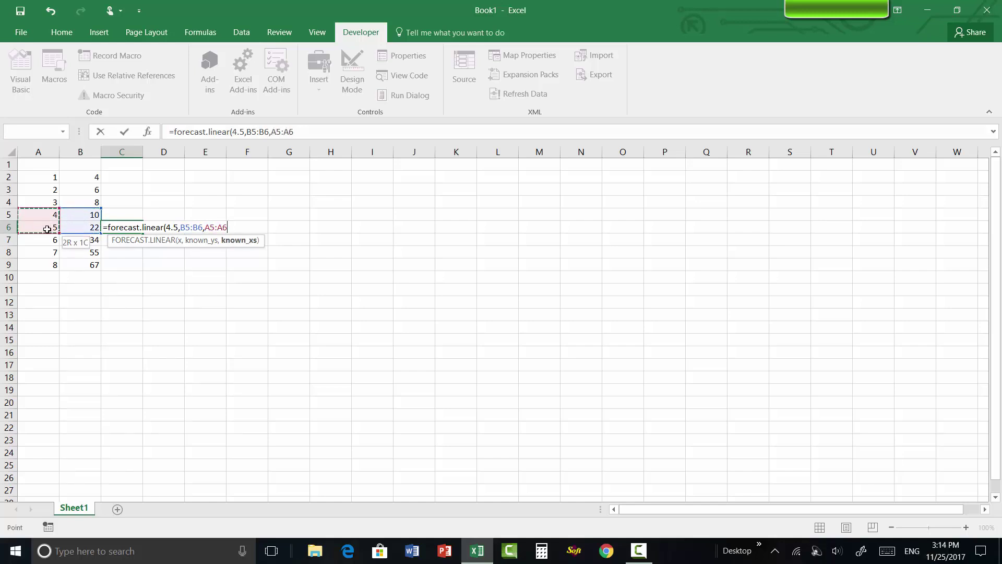
{"action": "key", "text": "Return"}
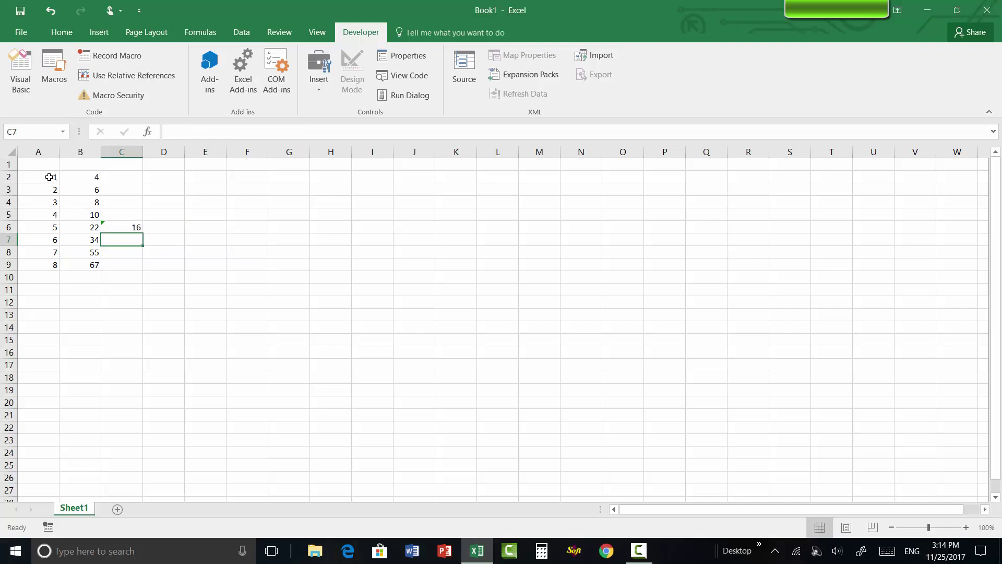
{"action": "left_click_drag", "start_coordinate": [50, 178], "coordinate": [79, 262]}
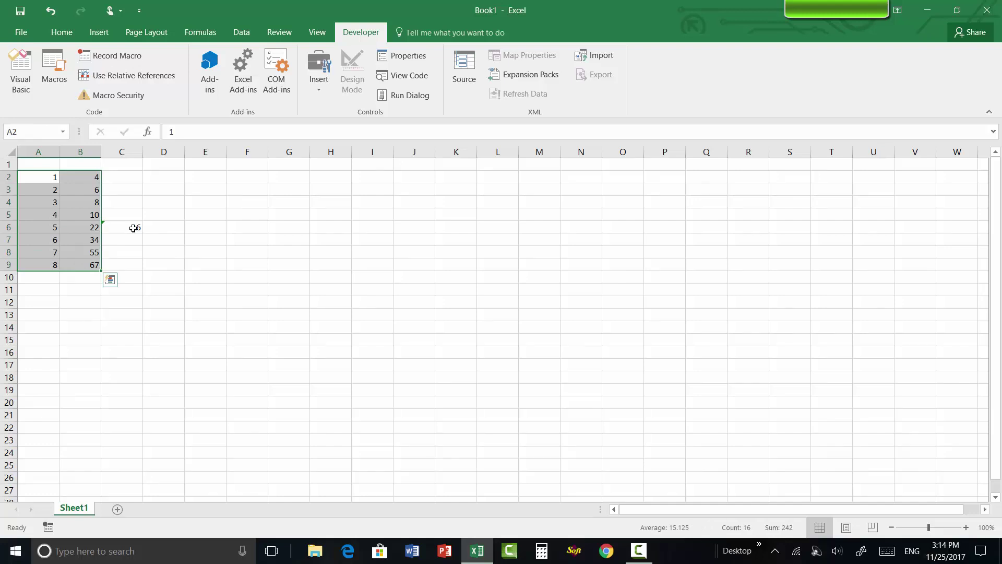
{"action": "left_click", "coordinate": [151, 228]}
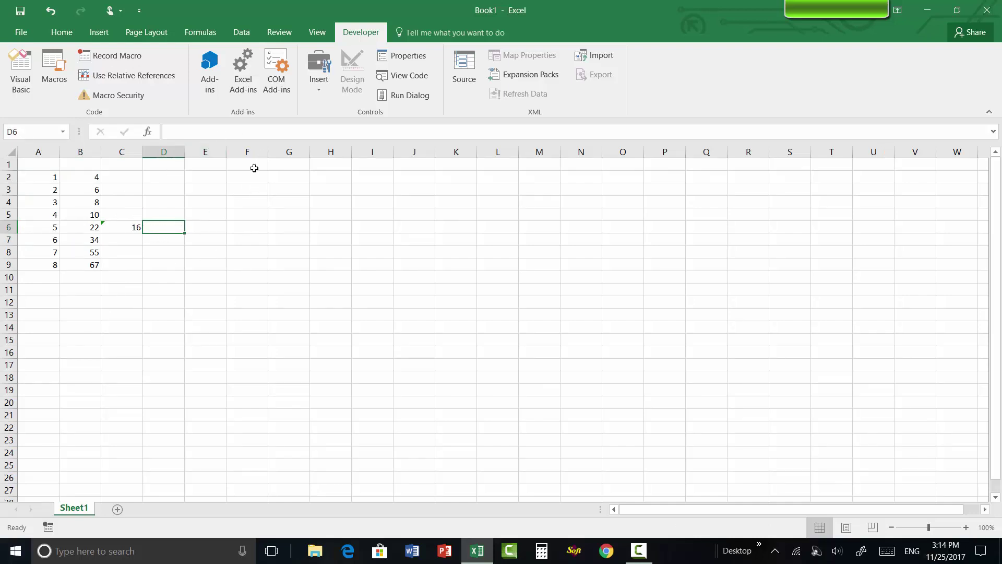
{"action": "left_click", "coordinate": [207, 229]}
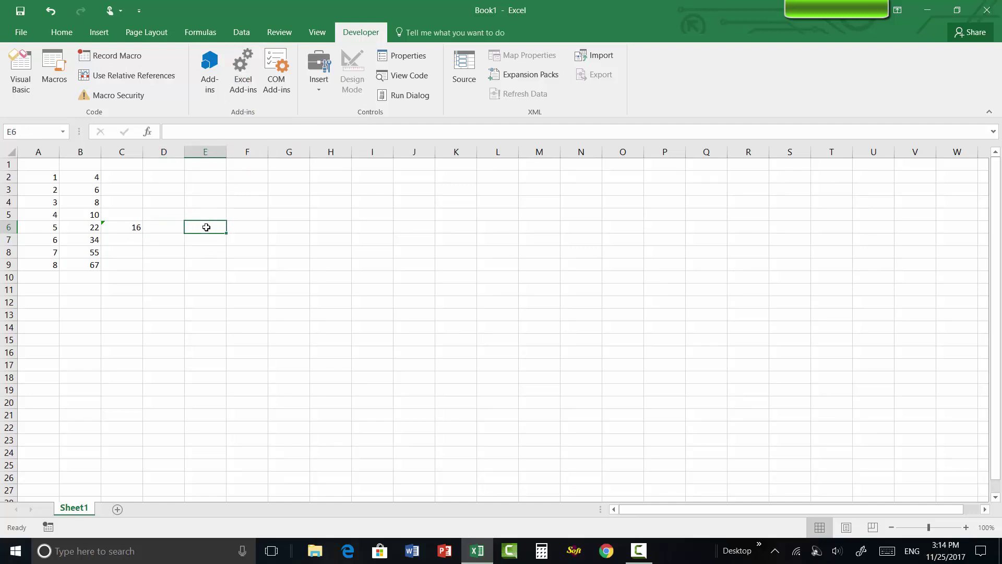
{"action": "left_click", "coordinate": [126, 227]}
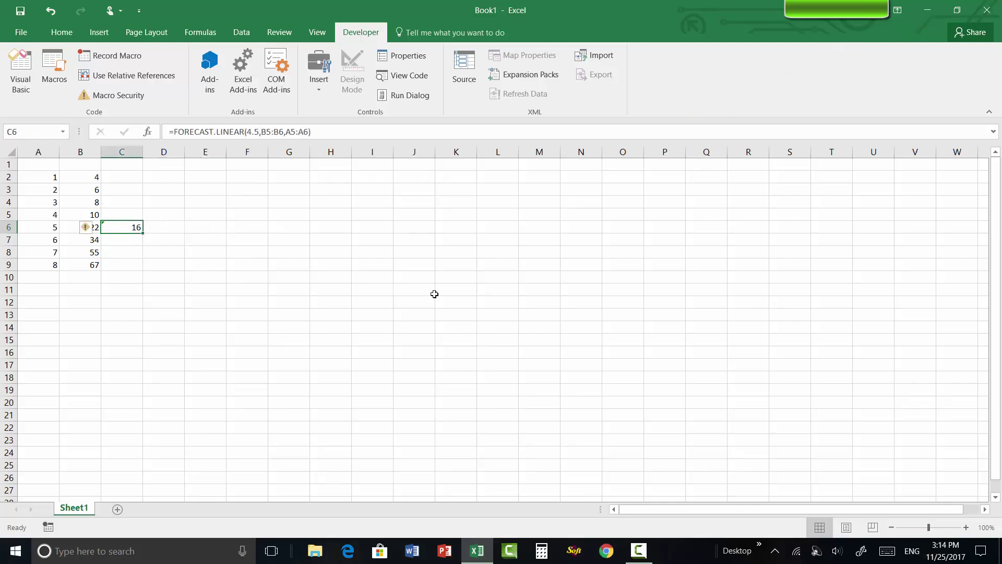
Show the desktop and move the addin_interpolate.xlam file to an empty area below the excel and autocad folders
{"action": "left_click", "coordinate": [927, 10]}
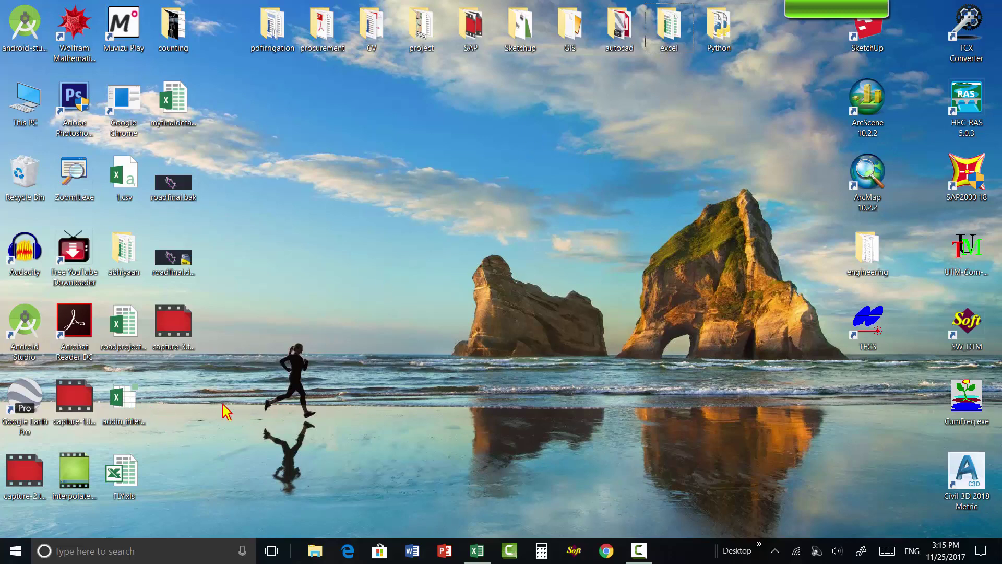
{"action": "left_click_drag", "start_coordinate": [129, 407], "coordinate": [569, 145]}
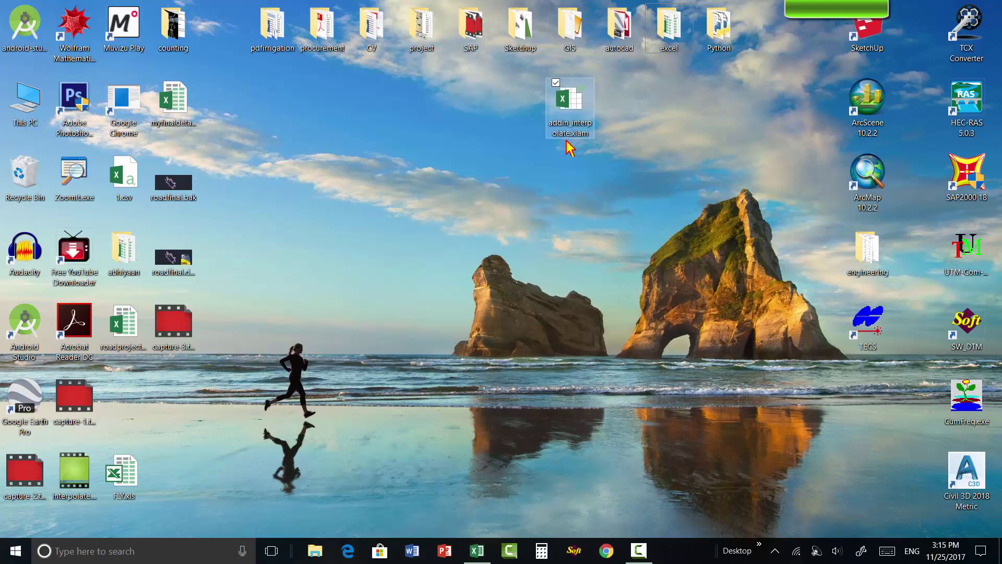
Return to Excel, examine the AddIns folder used when browsing for Excel add-ins, and close the dialogs without adding anything
{"action": "left_click", "coordinate": [476, 551]}
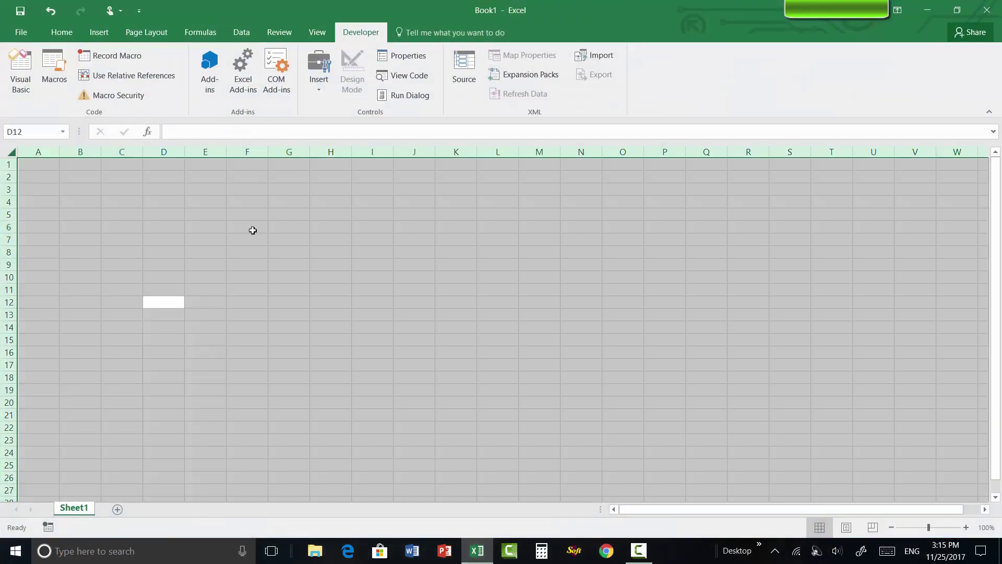
{"action": "left_click", "coordinate": [20, 34]}
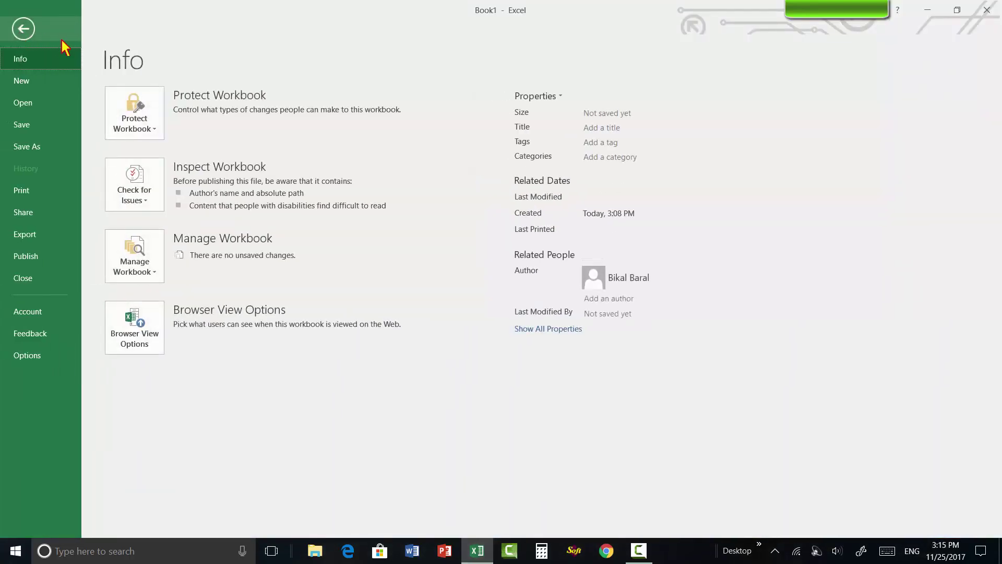
{"action": "left_click", "coordinate": [23, 29]}
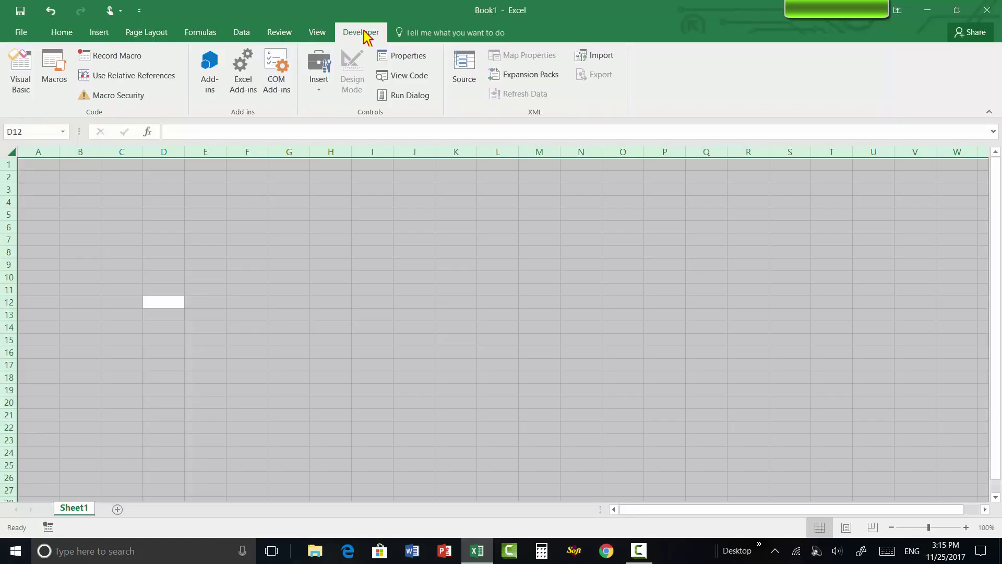
{"action": "left_click", "coordinate": [241, 80]}
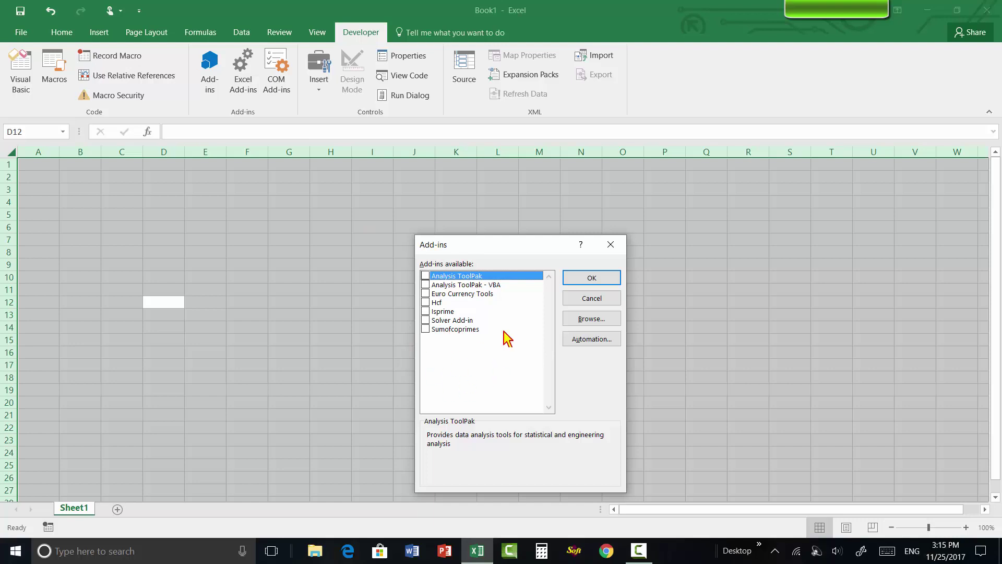
{"action": "left_click", "coordinate": [604, 323]}
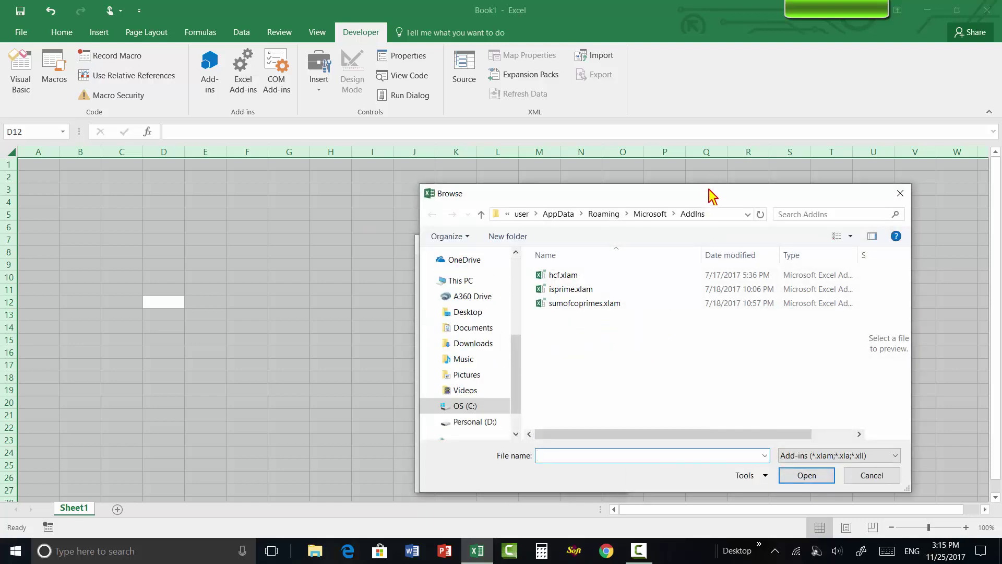
{"action": "left_click_drag", "start_coordinate": [709, 189], "coordinate": [553, 133]}
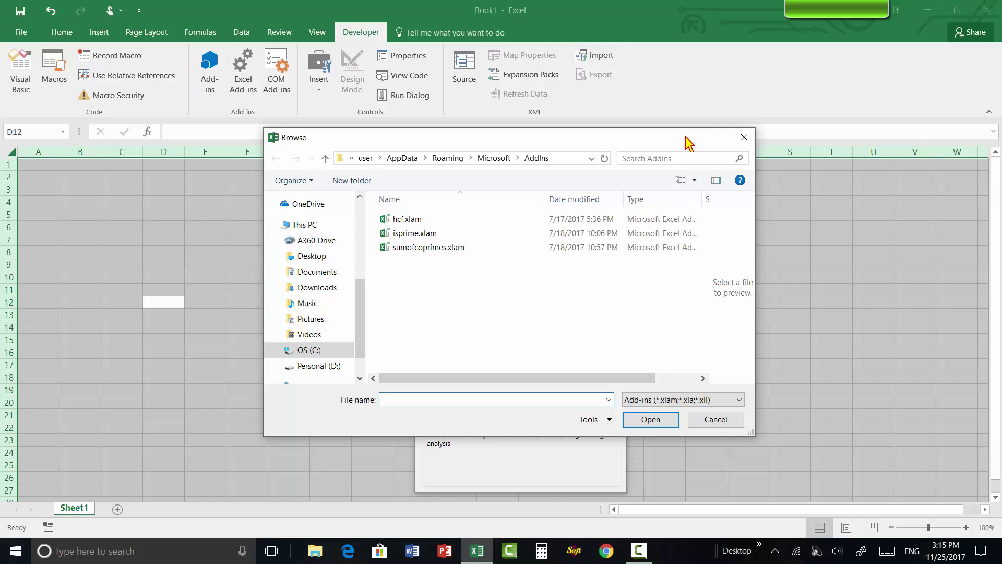
{"action": "left_click", "coordinate": [745, 137]}
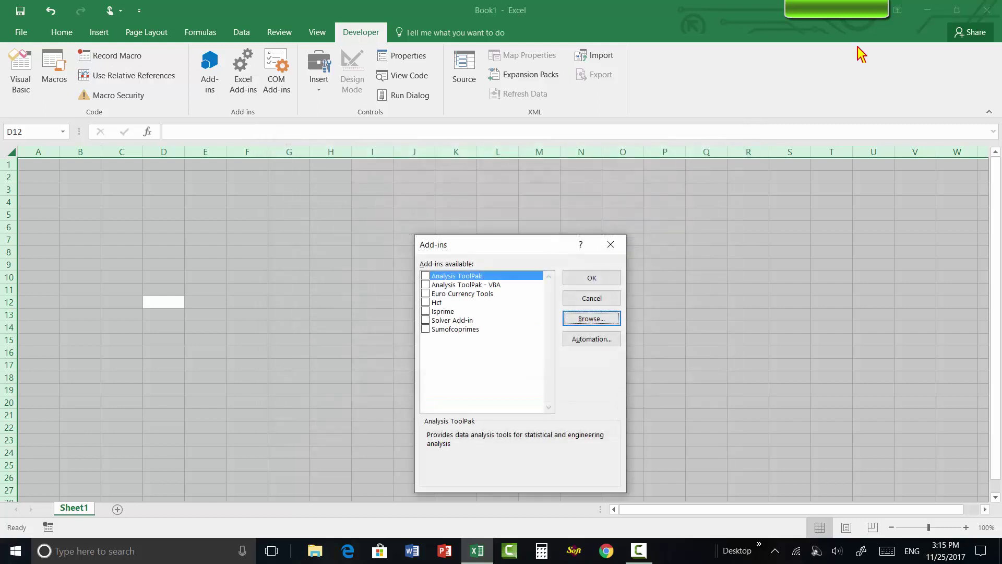
{"action": "left_click", "coordinate": [607, 297]}
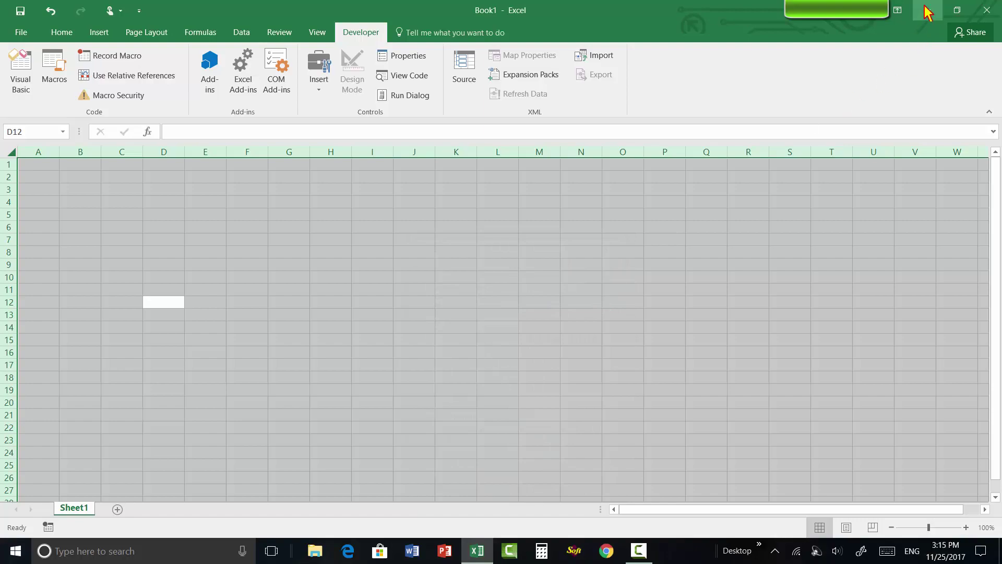
Copy the addin_interpolate.xlam file from the desktop
{"action": "left_click", "coordinate": [927, 10]}
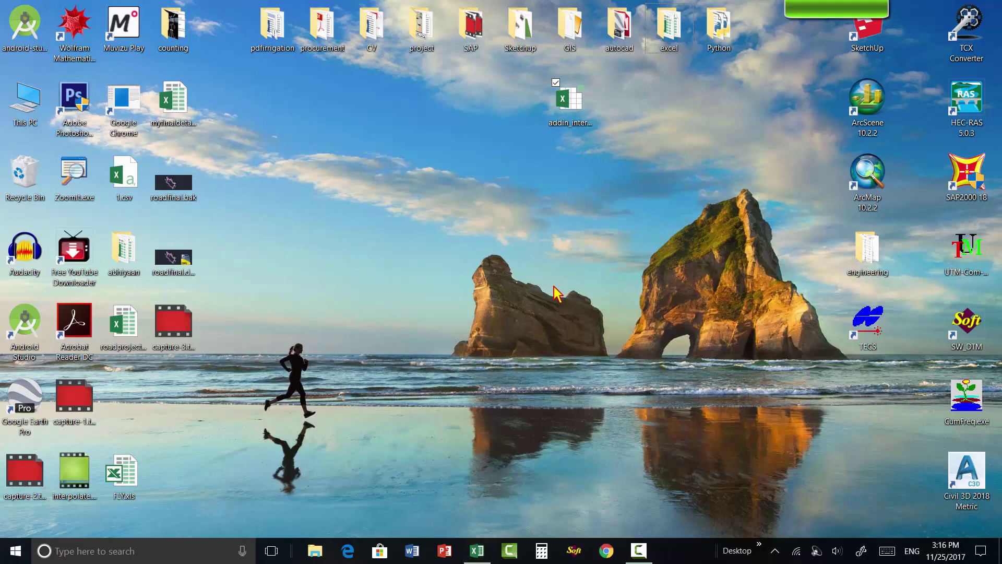
{"action": "left_click", "coordinate": [574, 112]}
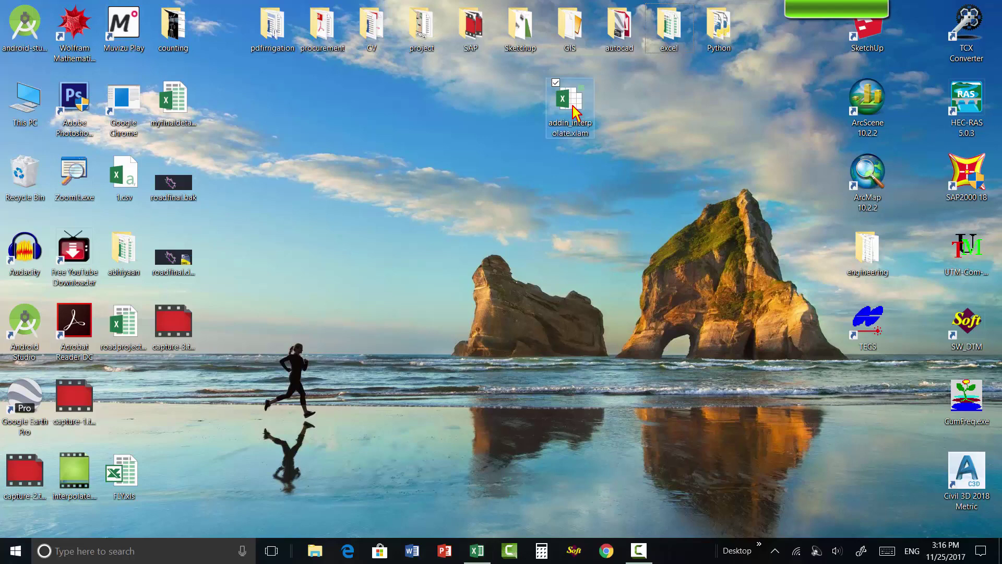
{"action": "right_click", "coordinate": [575, 112]}
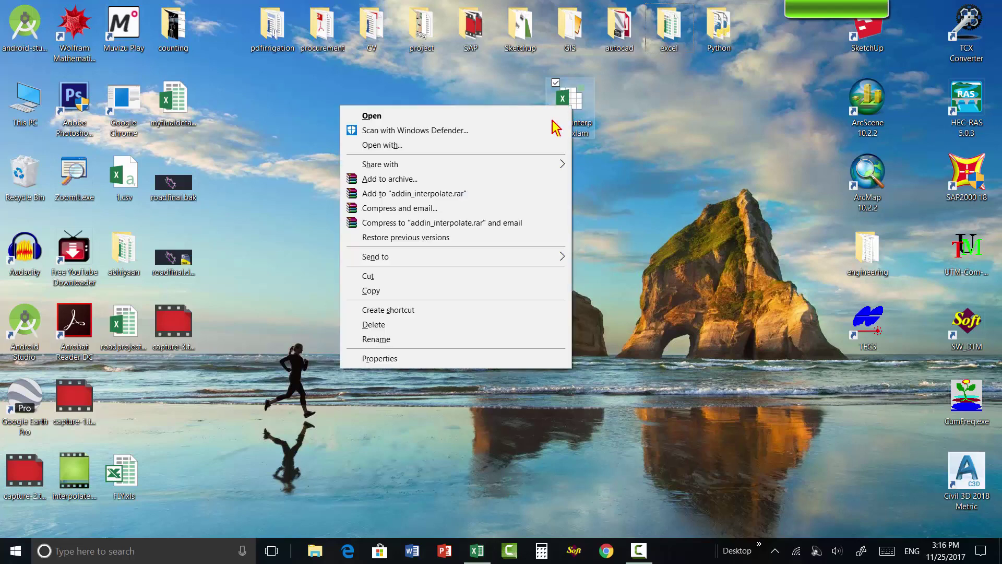
{"action": "left_click", "coordinate": [385, 291]}
Return to Excel and paste the copied addin_interpolate.xlam file into the AddIns folder while browsing for Excel add-ins
{"action": "left_click", "coordinate": [478, 551]}
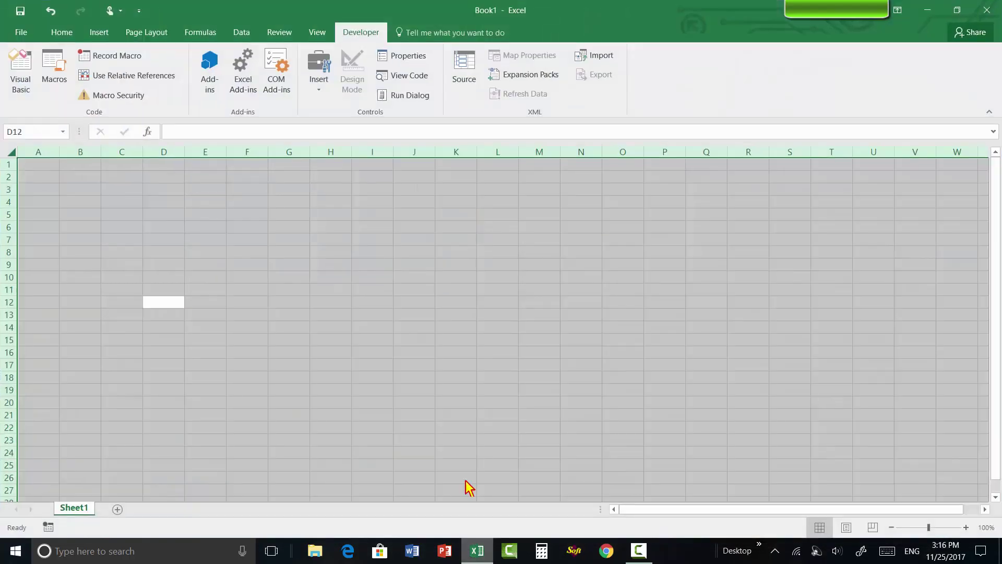
{"action": "left_click", "coordinate": [255, 252]}
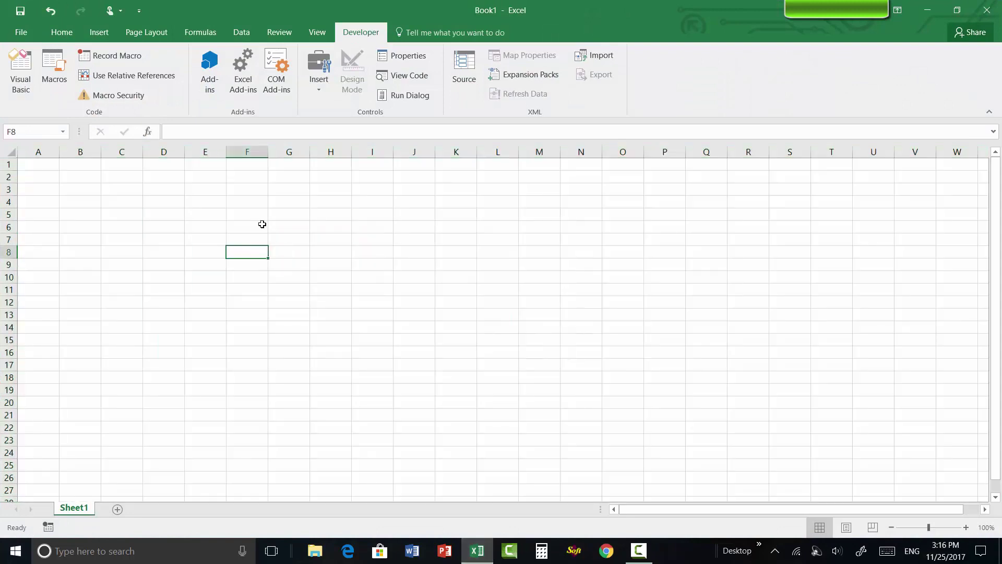
{"action": "left_click", "coordinate": [248, 100]}
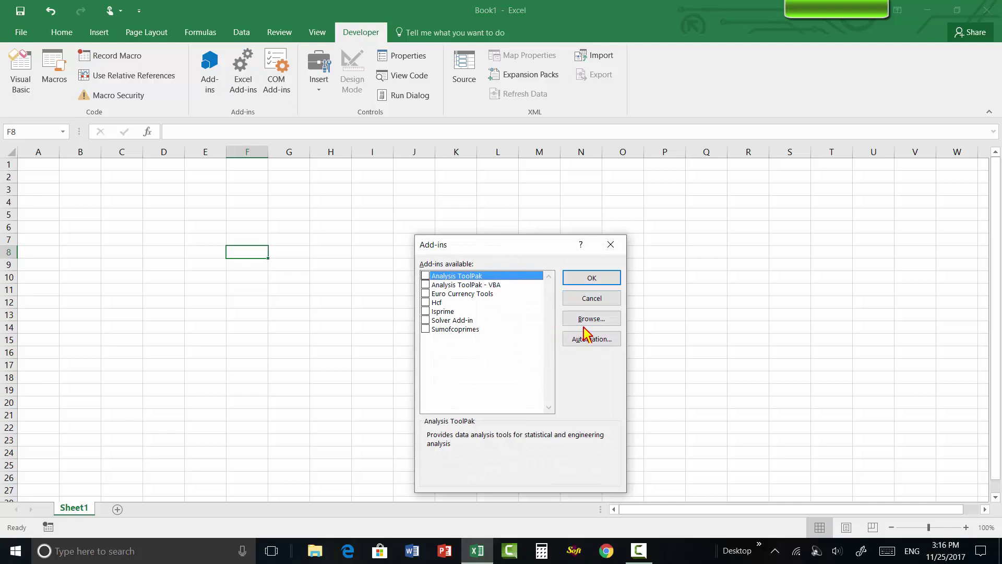
{"action": "left_click", "coordinate": [597, 320]}
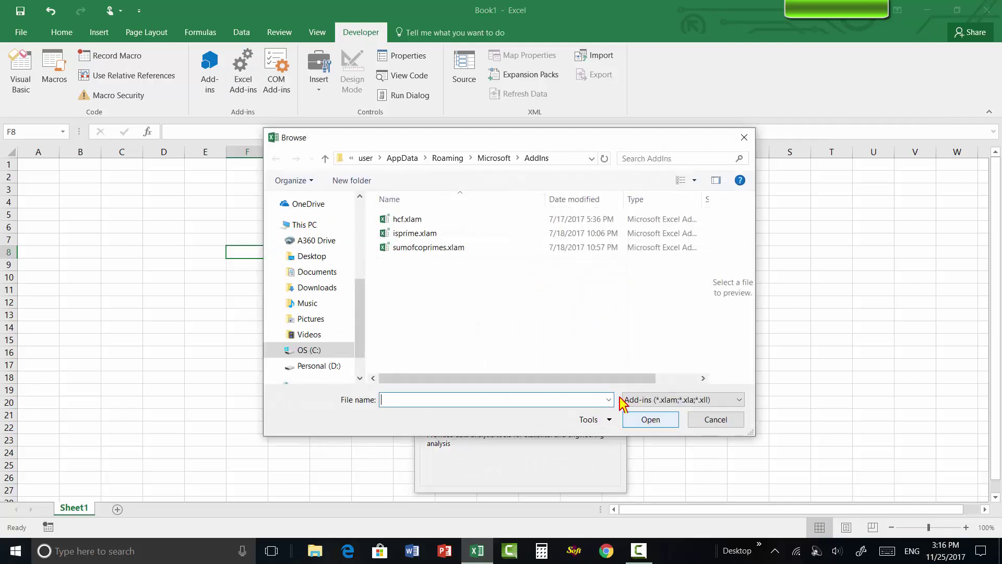
{"action": "right_click", "coordinate": [456, 299]}
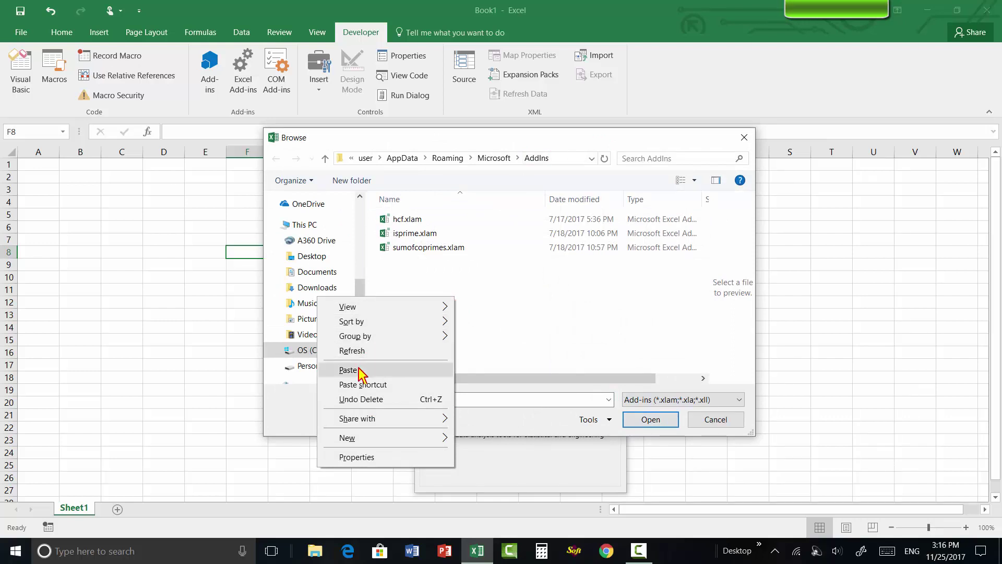
{"action": "left_click", "coordinate": [359, 370]}
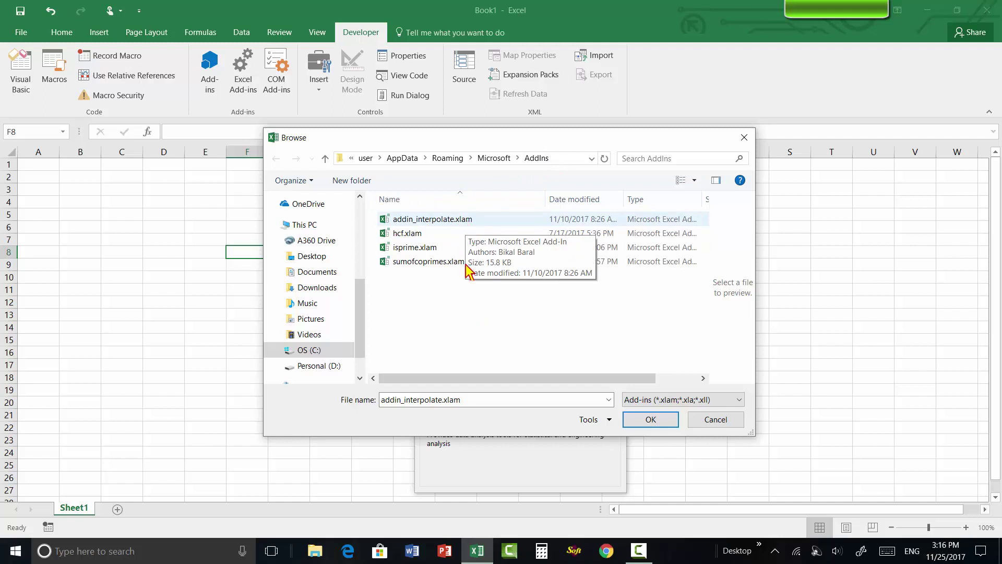
Load addin_interpolate.xlam and keep Addin_Interpolate enabled in the list of available add-ins
{"action": "left_click", "coordinate": [656, 425]}
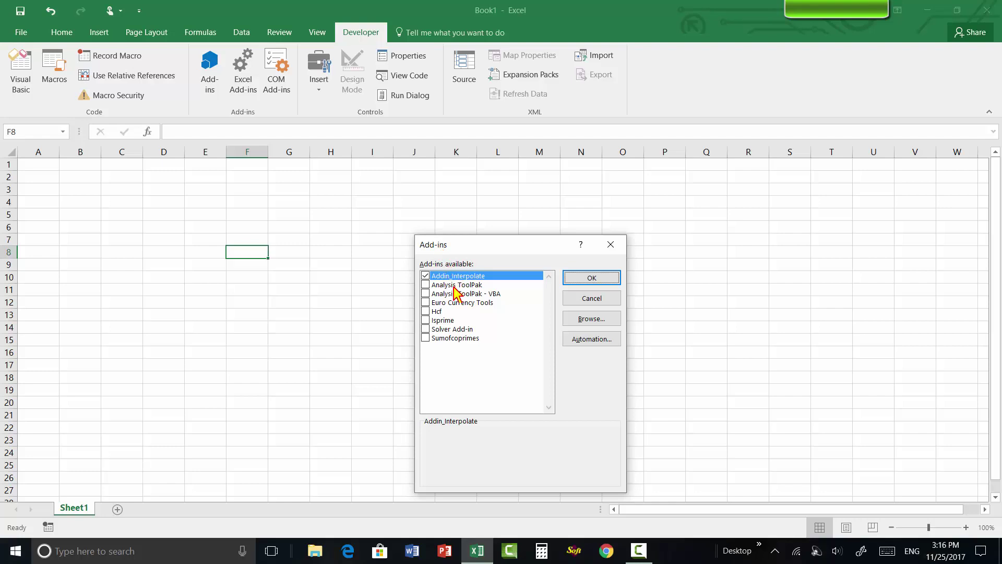
{"action": "left_click", "coordinate": [426, 276]}
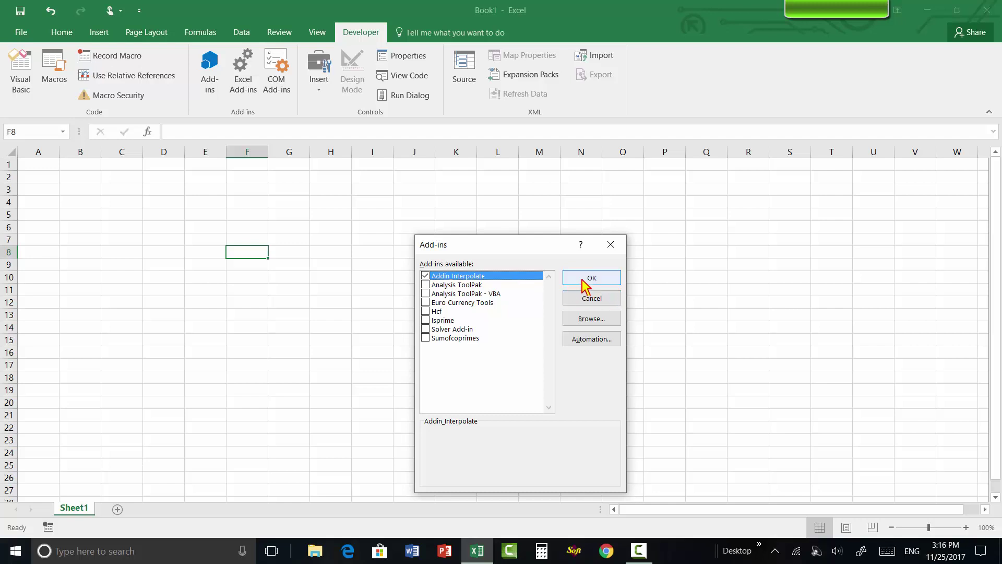
{"action": "left_click", "coordinate": [598, 277]}
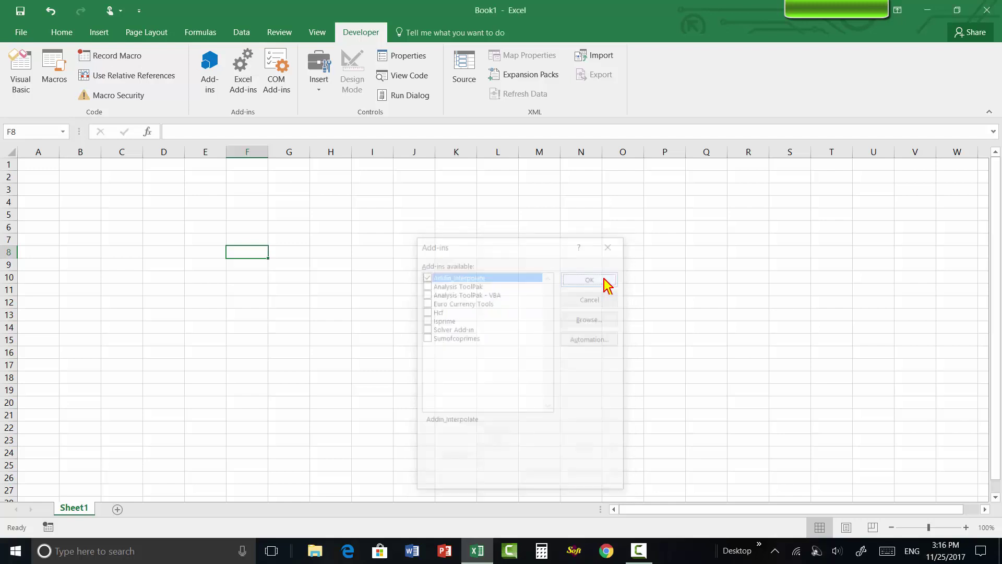
Start a formula with =inter in cell E5 to check the suggested interpolation functions, and erase the text
{"action": "left_click", "coordinate": [202, 217]}
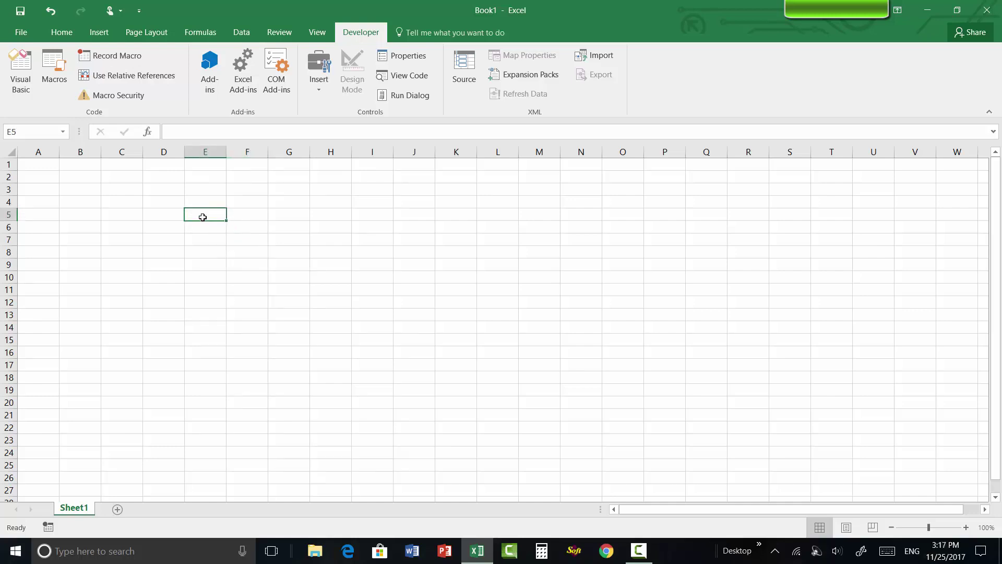
{"action": "type", "text": "=inter"}
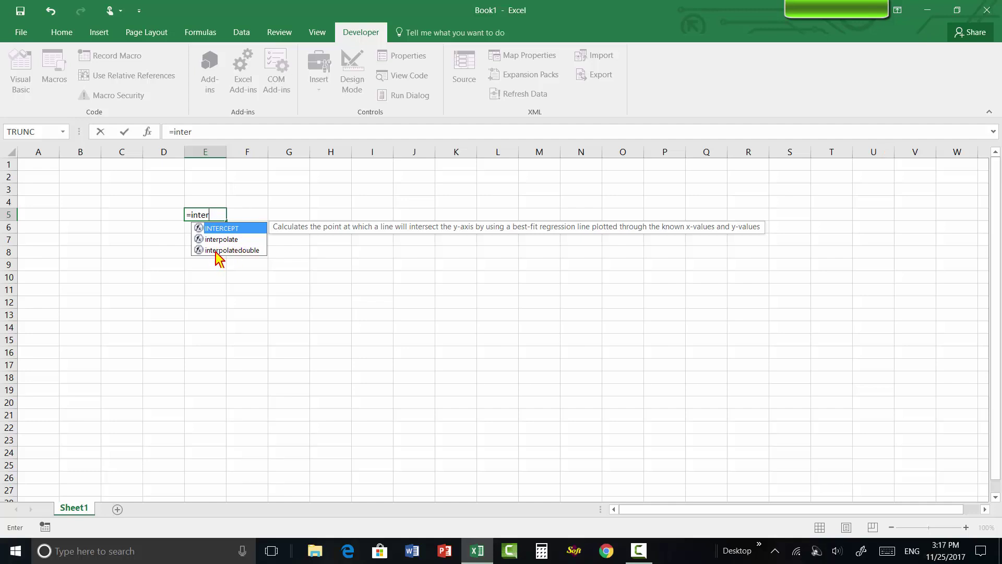
{"action": "left_click", "coordinate": [213, 214]}
{"action": "key", "text": "BackSpace"}
{"action": "key", "text": "BackSpace"}
{"action": "key", "text": "BackSpace"}
{"action": "key", "text": "BackSpace"}
{"action": "key", "text": "BackSpace"}
{"action": "key", "text": "BackSpace"}
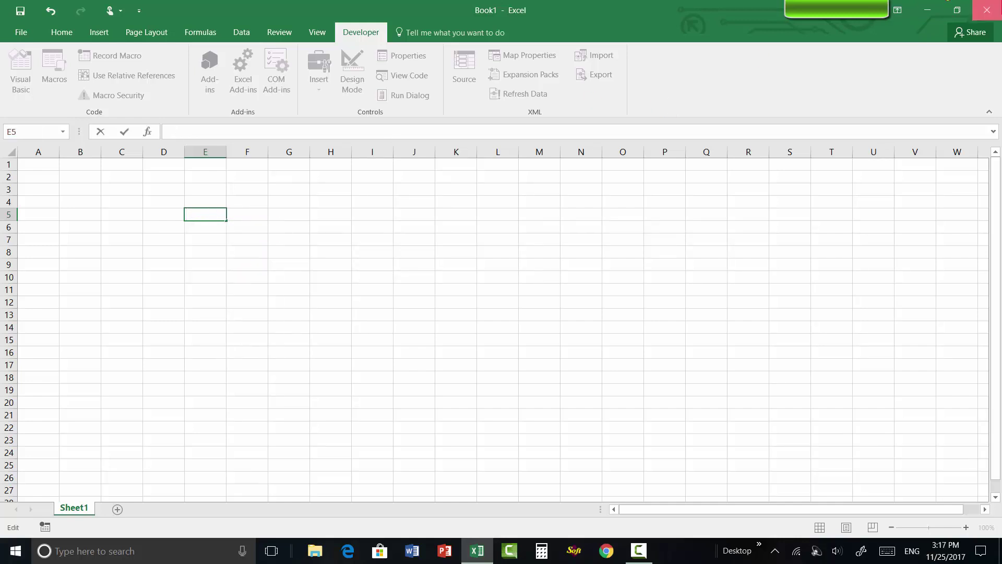
Close the workbook without saving, restart Excel and create a blank workbook
{"action": "left_click", "coordinate": [987, 9]}
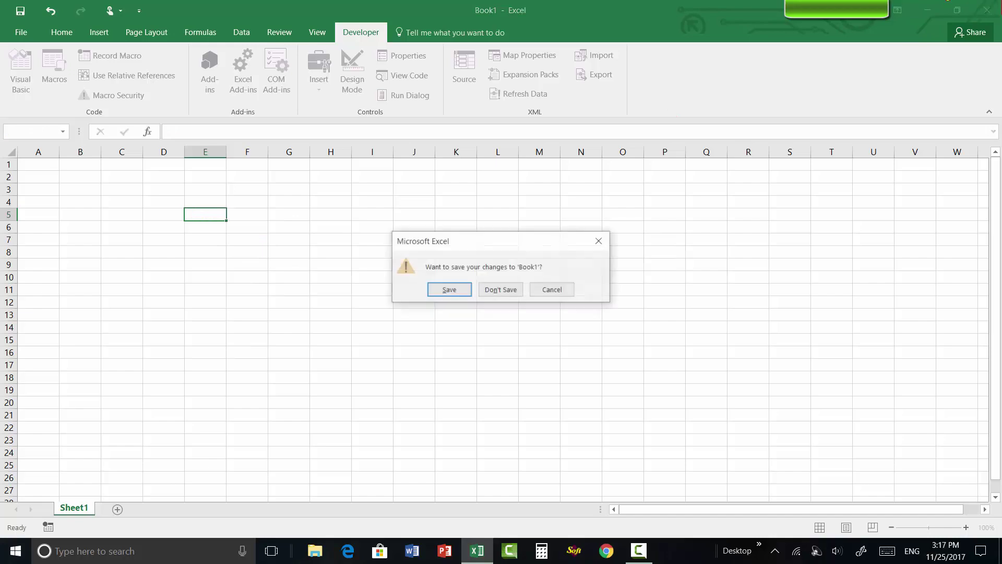
{"action": "left_click", "coordinate": [499, 293]}
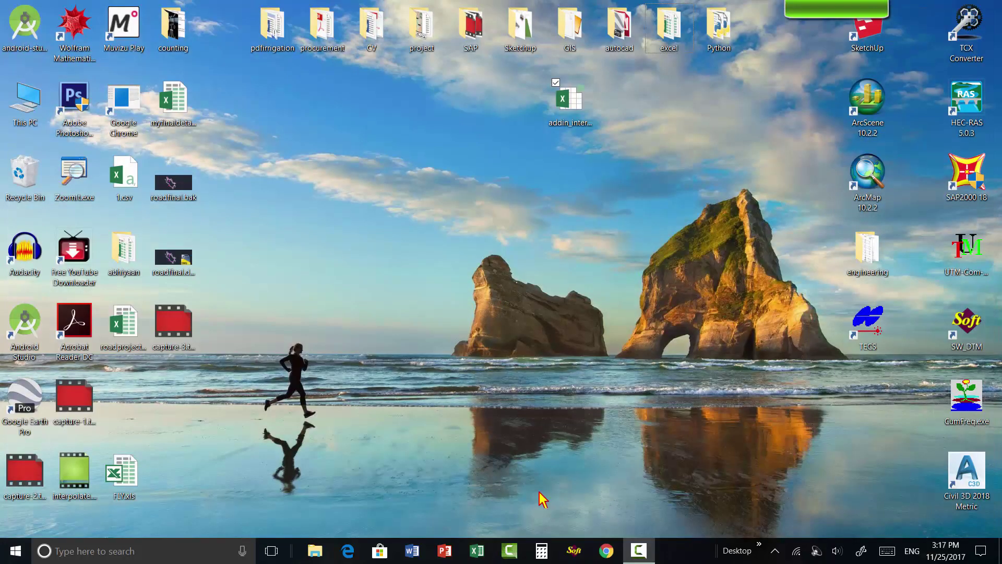
{"action": "left_click", "coordinate": [476, 550]}
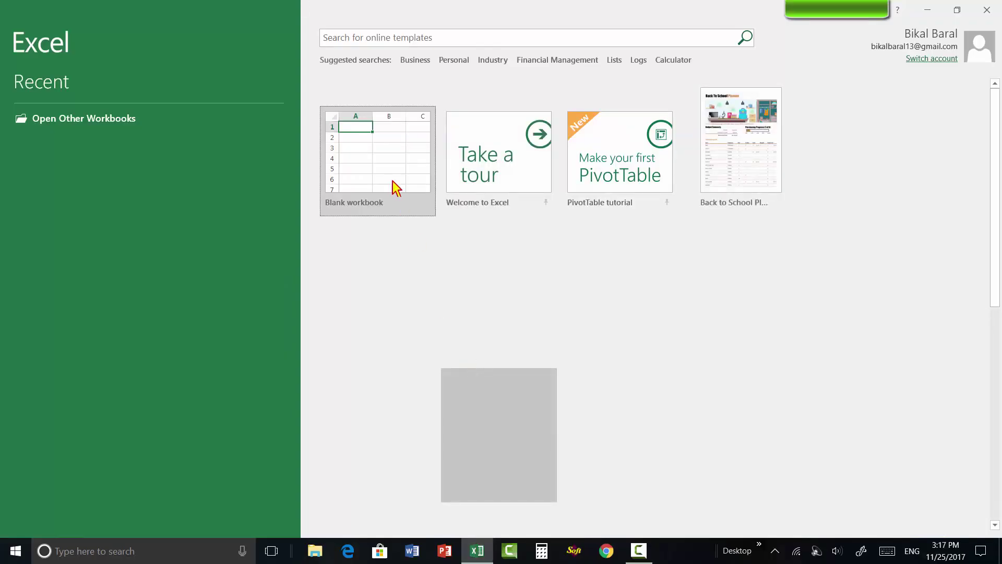
{"action": "left_click", "coordinate": [387, 168]}
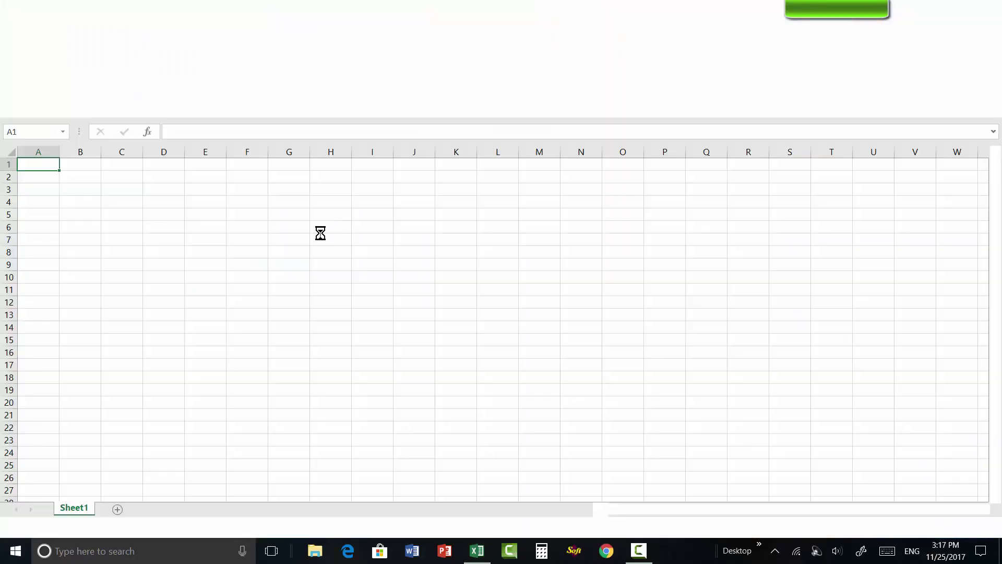
Check in cell E5 of the new workbook which functions are suggested for =inter, and clear the cell
{"action": "left_click", "coordinate": [195, 218]}
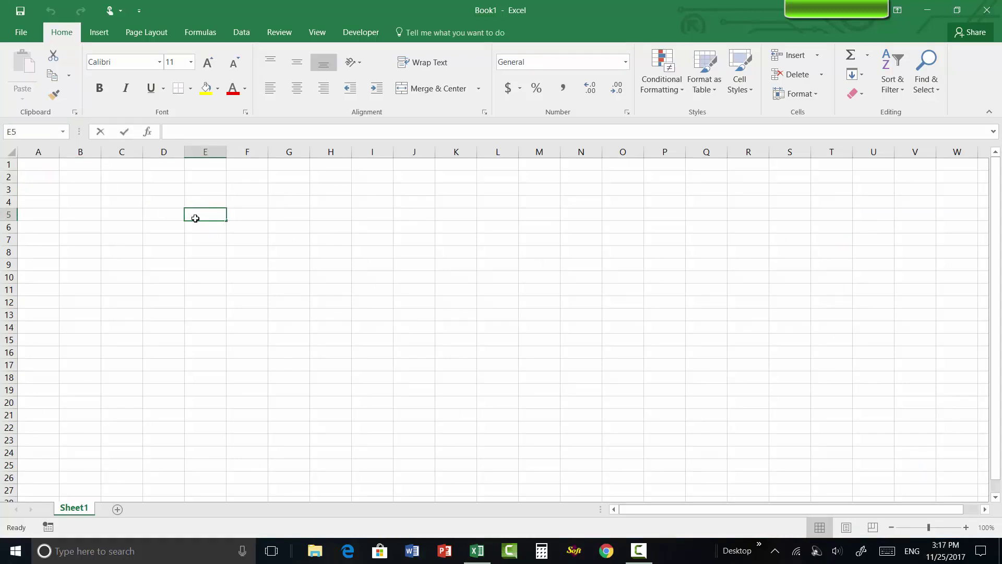
{"action": "type", "text": "=inter"}
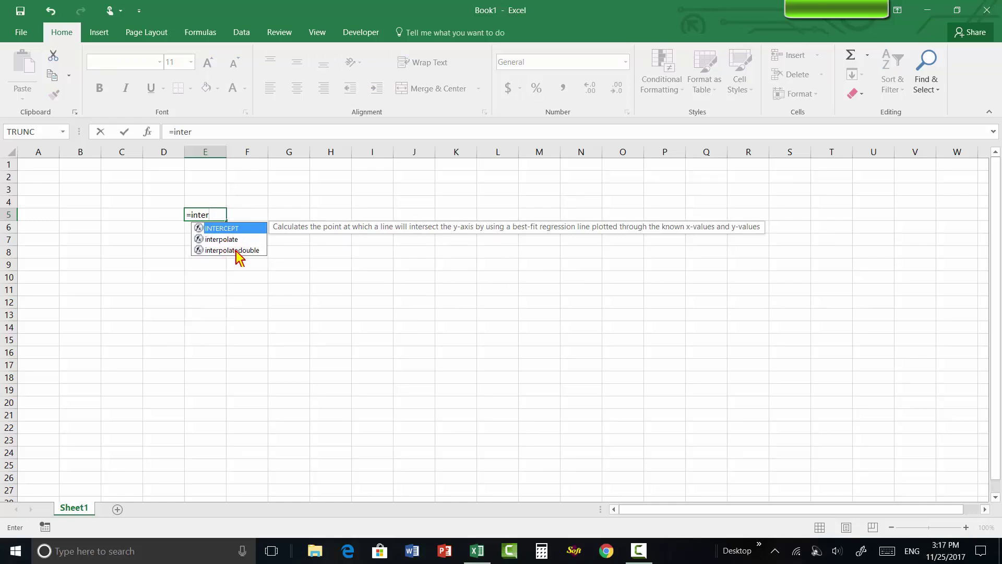
{"action": "left_click", "coordinate": [207, 329]}
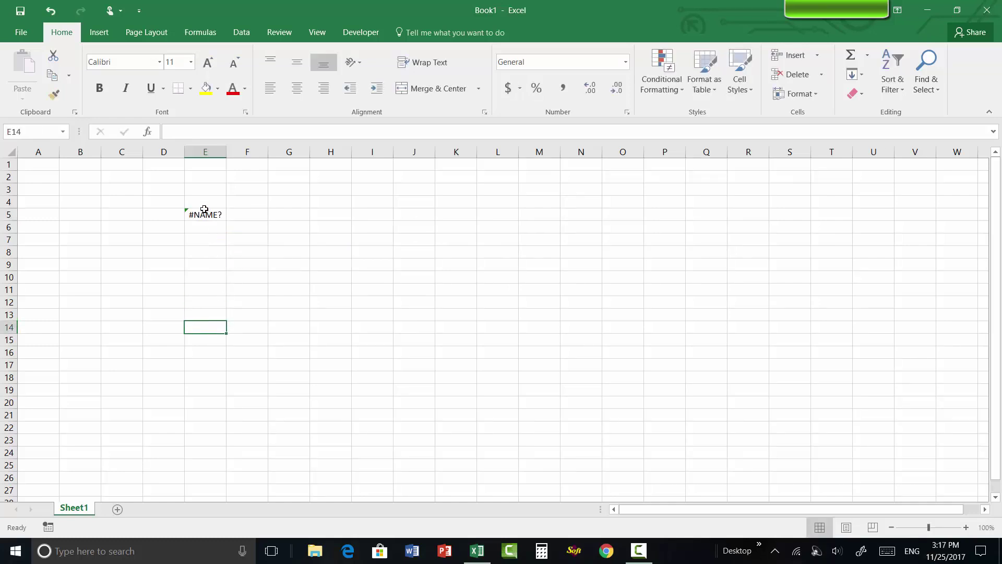
{"action": "left_click", "coordinate": [204, 214]}
{"action": "key", "text": "Delete"}
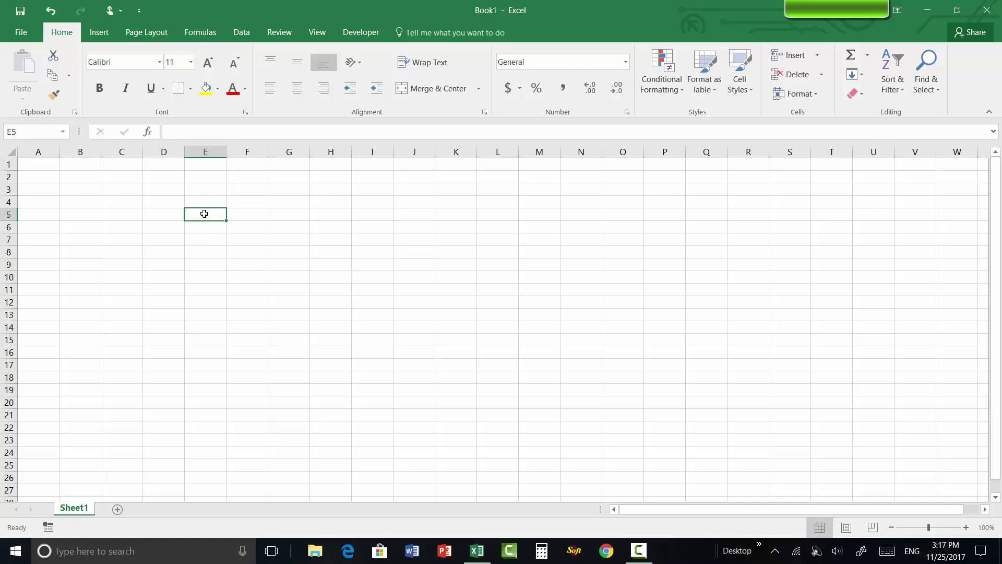
{"action": "left_click", "coordinate": [263, 269]}
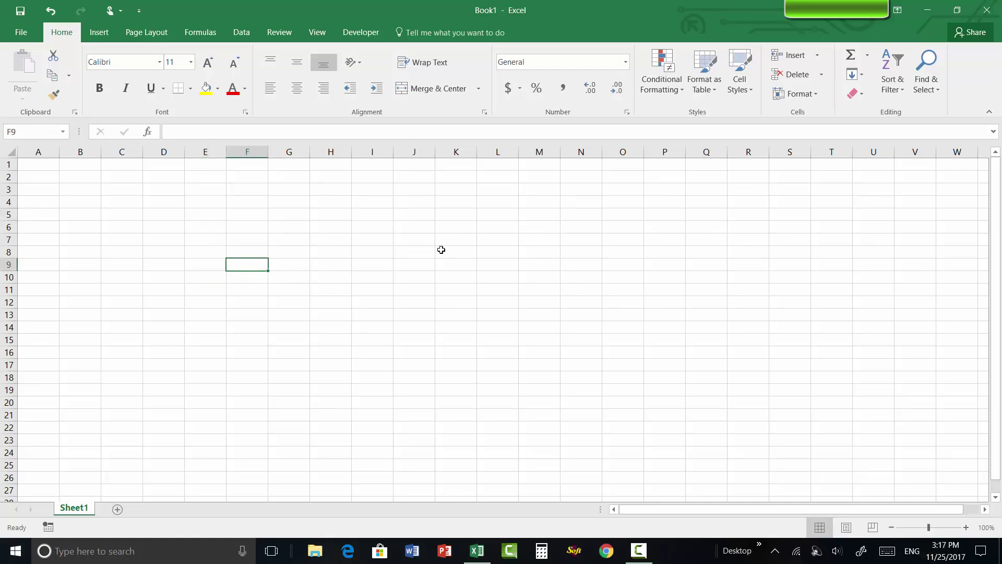
Minimize Excel and open interpolateprotected.xlsx from the excel folder on the desktop
{"action": "left_click", "coordinate": [927, 10]}
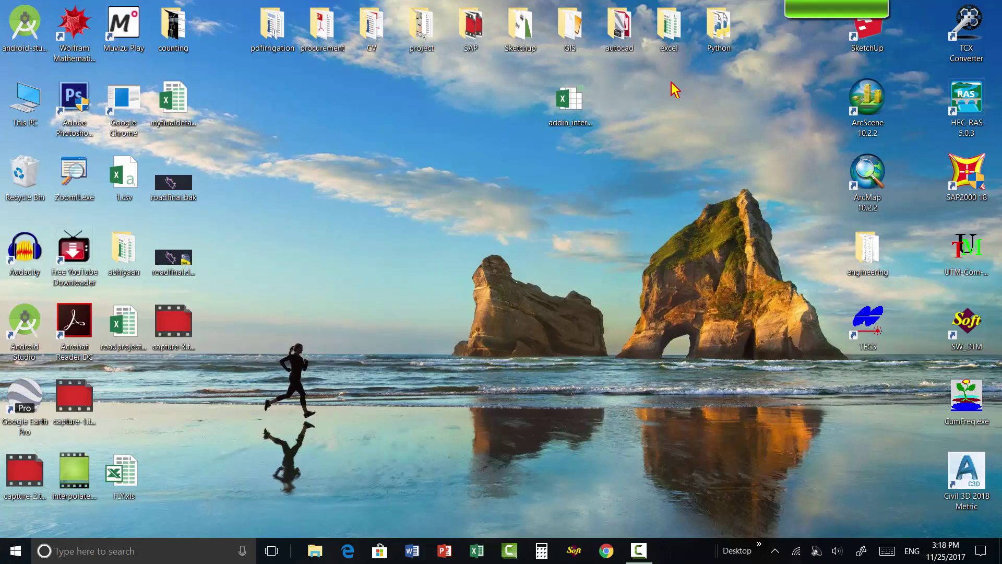
{"action": "double_click", "coordinate": [672, 32]}
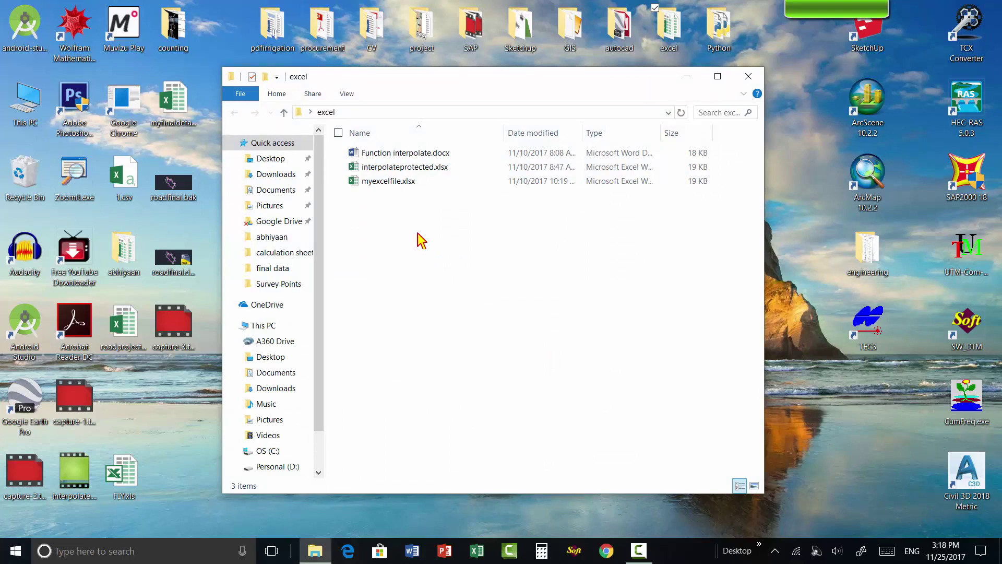
{"action": "double_click", "coordinate": [410, 168]}
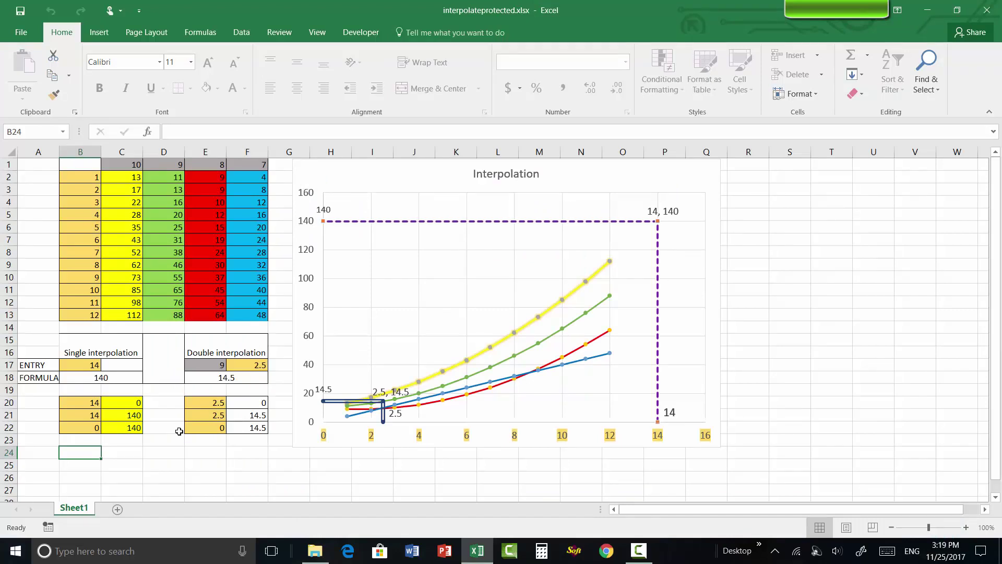
Replace the single interpolation formula in cell B18 with the interpolate function and open its function arguments
{"action": "left_click", "coordinate": [104, 379]}
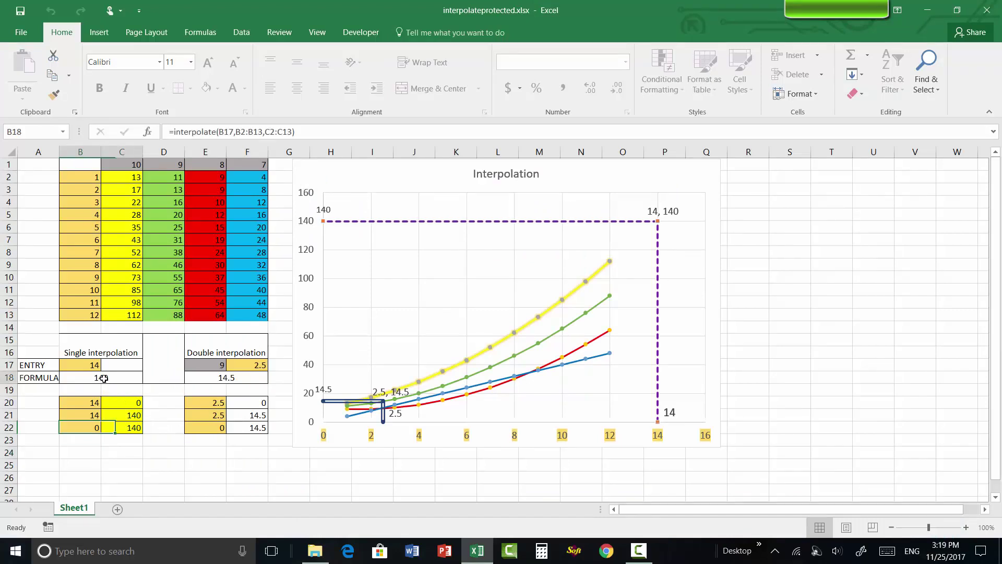
{"action": "type", "text": "="}
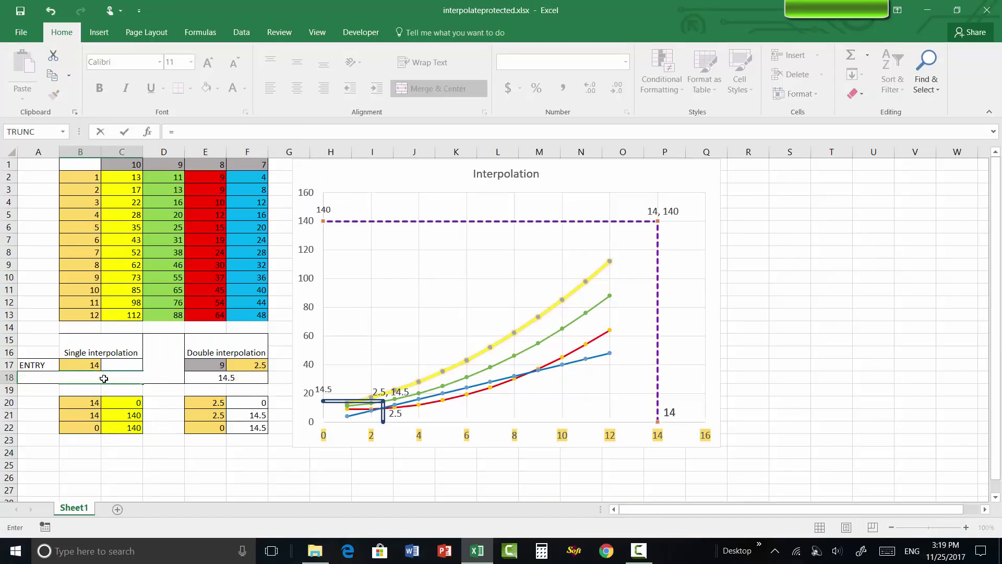
{"action": "type", "text": "in"}
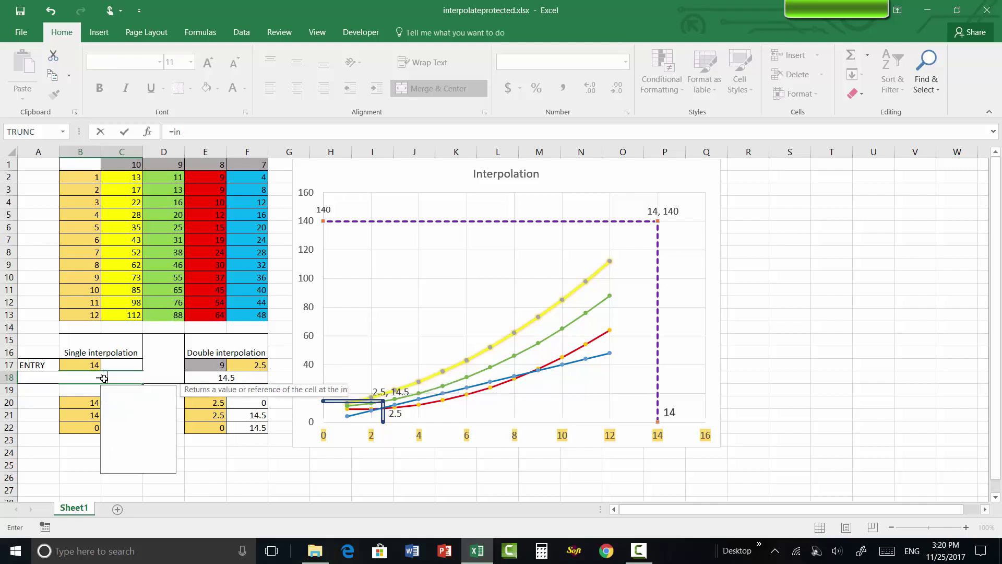
{"action": "type", "text": "terpola"}
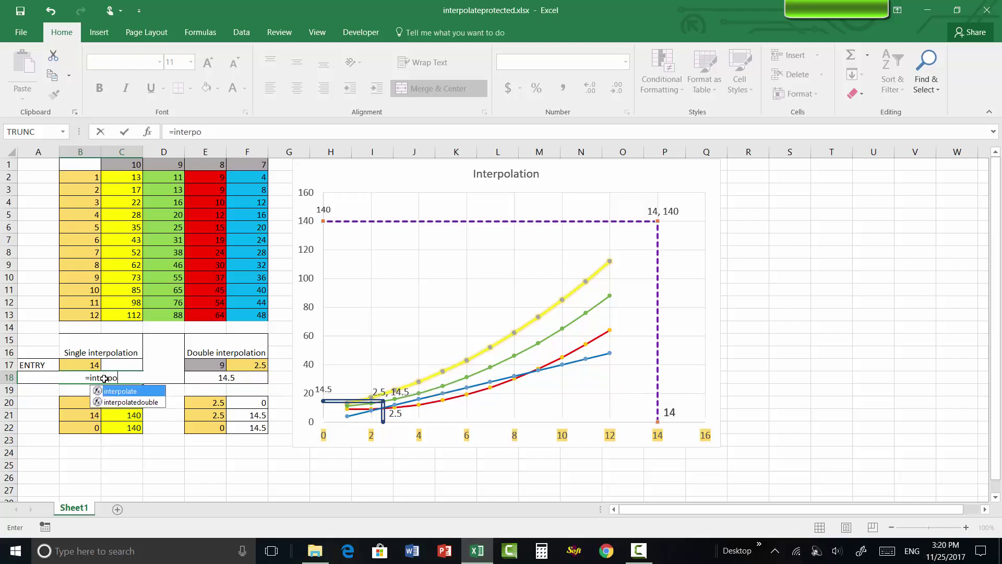
{"action": "double_click", "coordinate": [127, 393]}
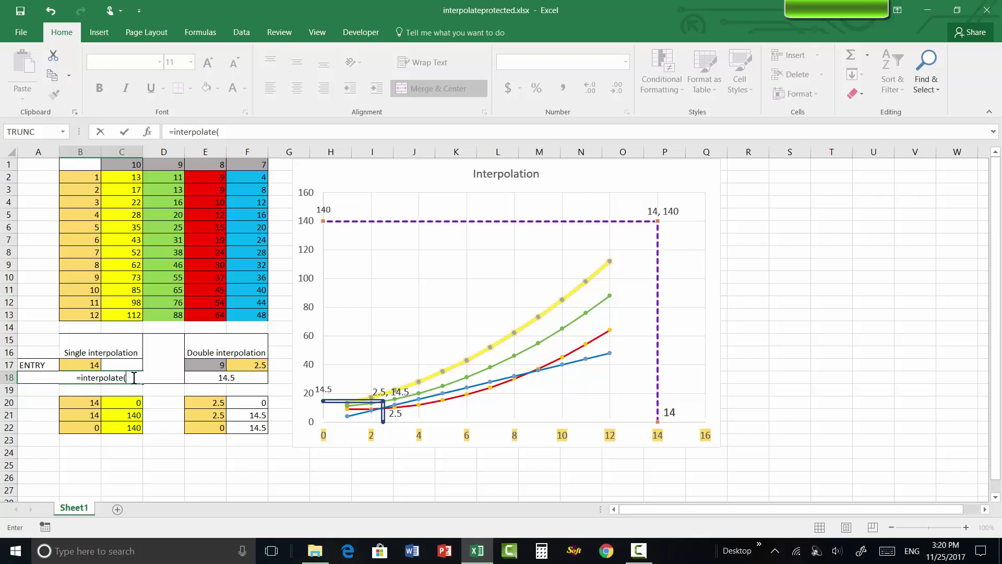
{"action": "left_click", "coordinate": [148, 132]}
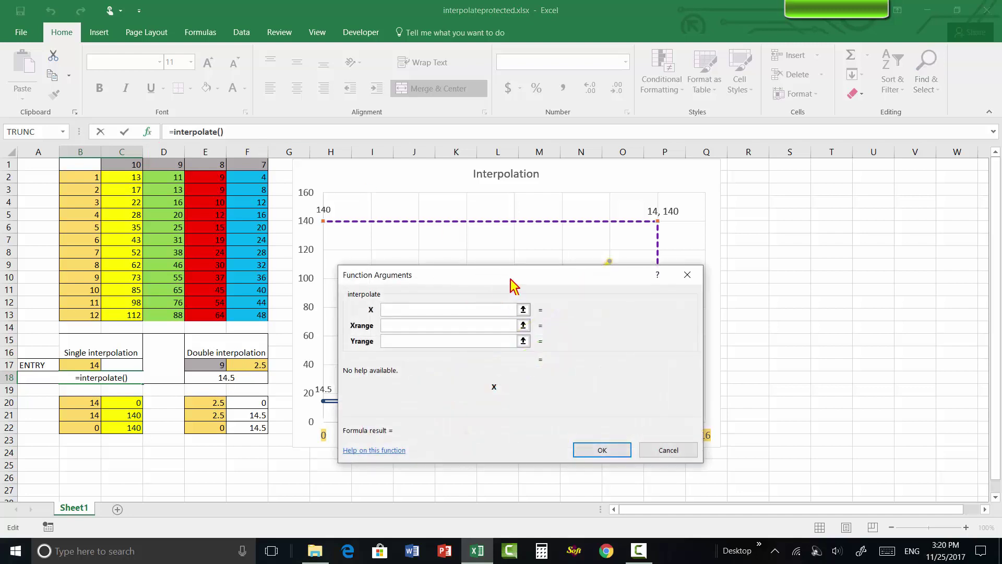
{"action": "left_click_drag", "start_coordinate": [589, 274], "coordinate": [516, 249]}
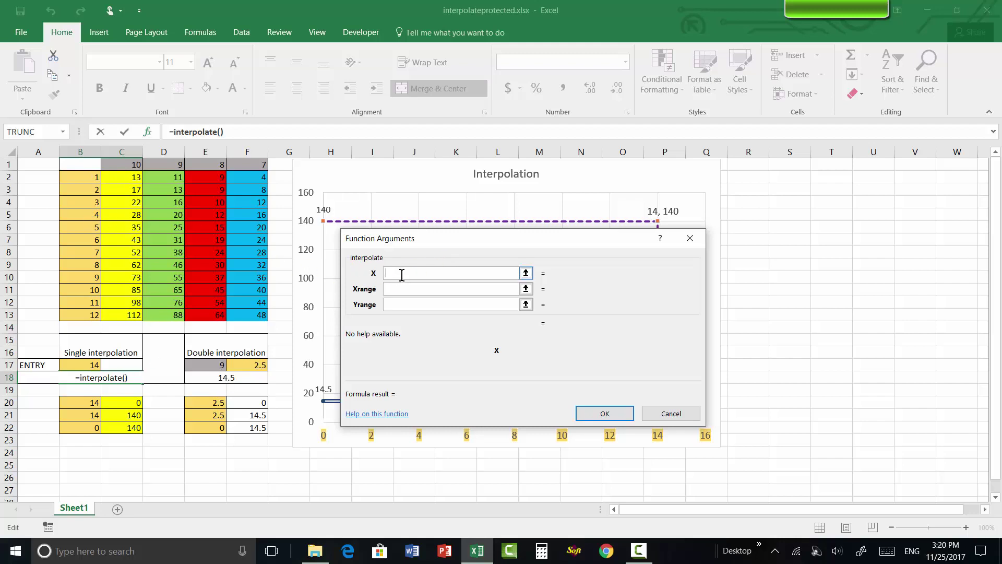
Complete the interpolate function in B18 with X 4.5, Xrange B2:B13 and Yrange C2:C13
{"action": "type", "text": "4.5"}
{"action": "left_click", "coordinate": [397, 286]}
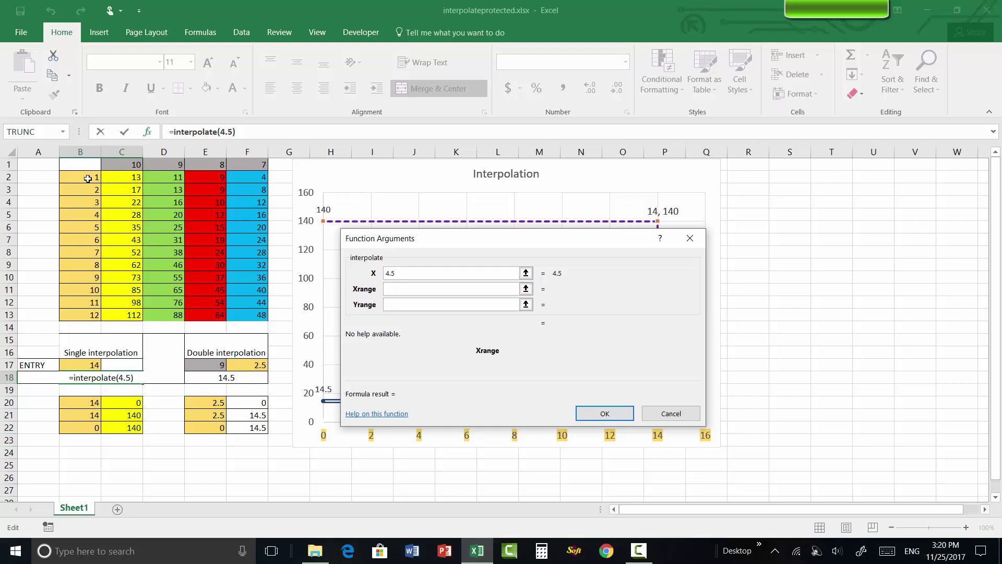
{"action": "left_click_drag", "start_coordinate": [88, 179], "coordinate": [89, 313]}
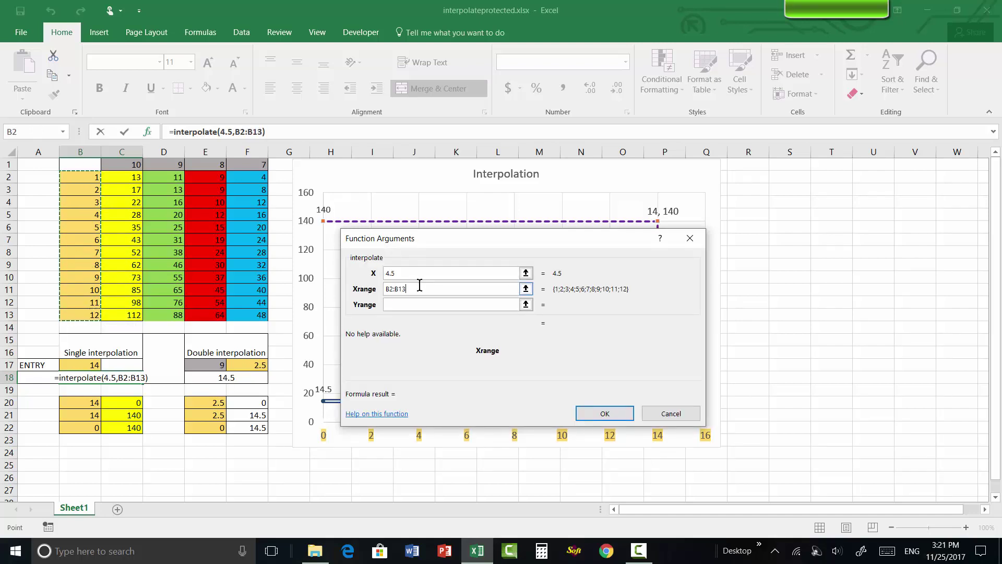
{"action": "left_click", "coordinate": [396, 307]}
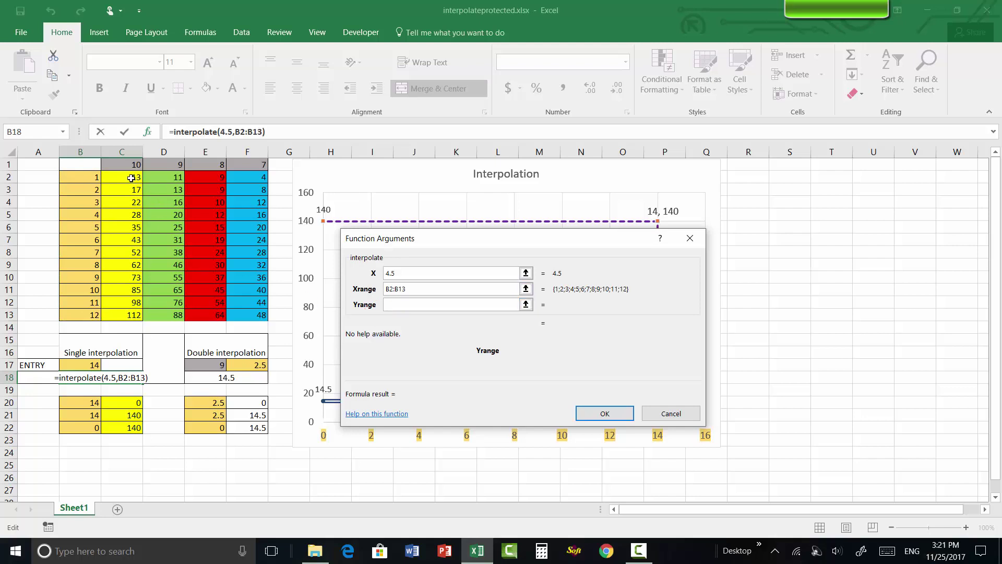
{"action": "left_click_drag", "start_coordinate": [131, 178], "coordinate": [131, 314]}
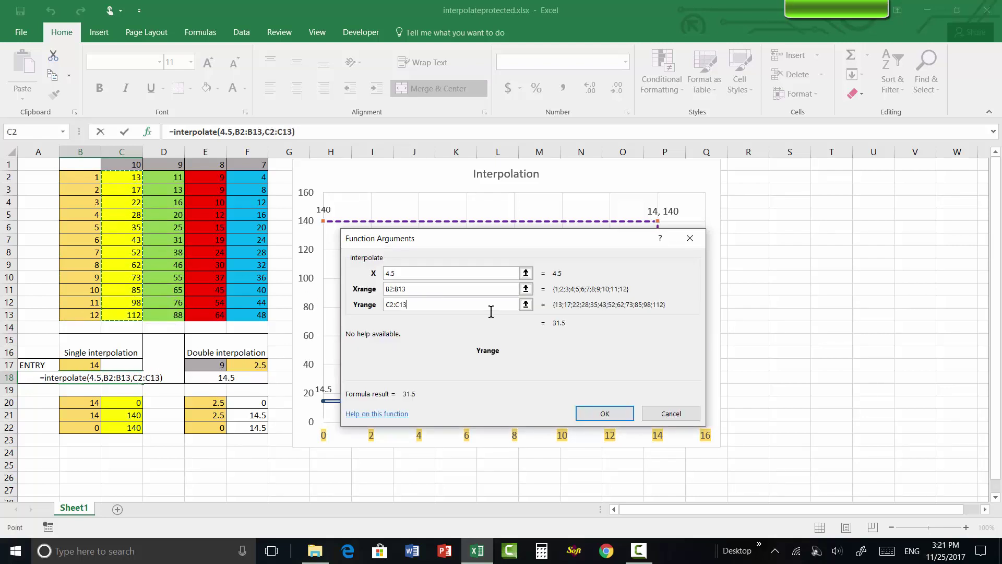
{"action": "left_click", "coordinate": [606, 414]}
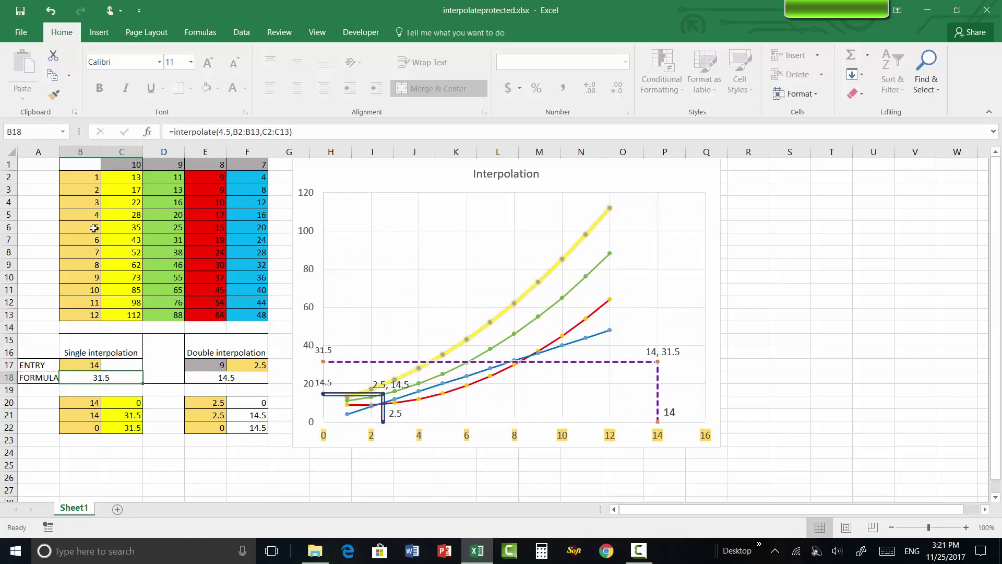
{"action": "double_click", "coordinate": [131, 227]}
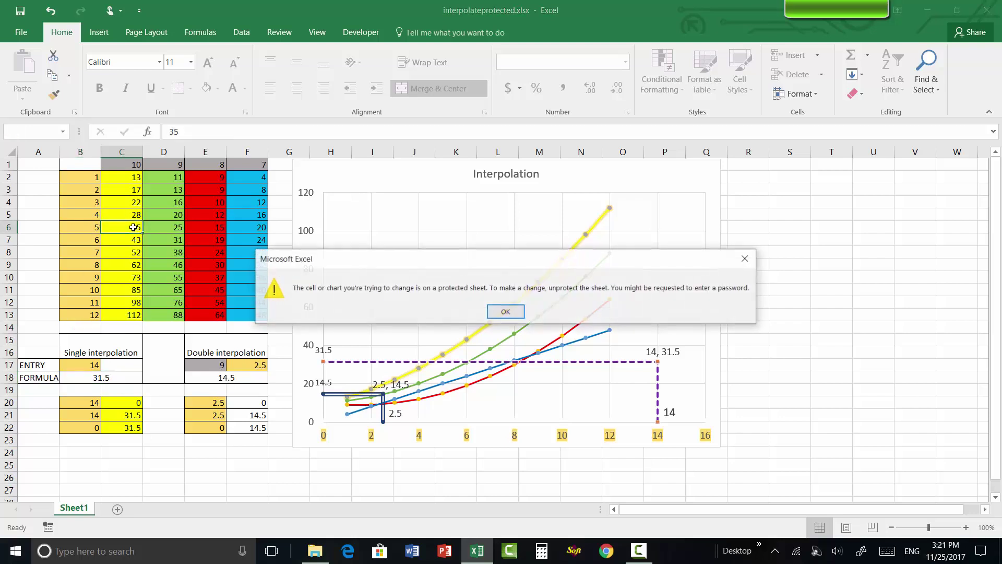
{"action": "left_click", "coordinate": [747, 259]}
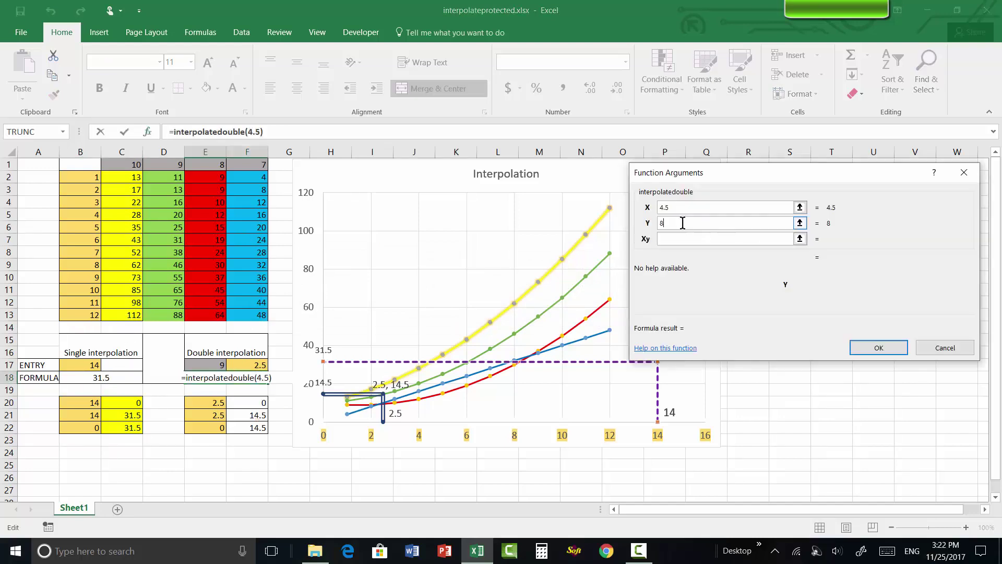
Replace the double interpolation formula in cell E18 with the interpolatedouble function and open its function arguments
{"action": "key", "text": "Return"}
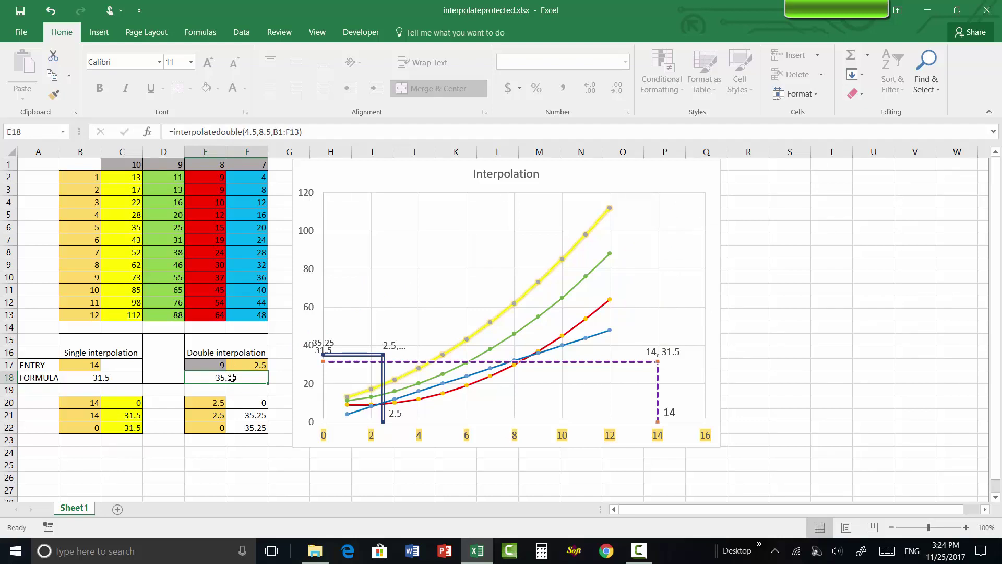
{"action": "type", "text": "=inter"}
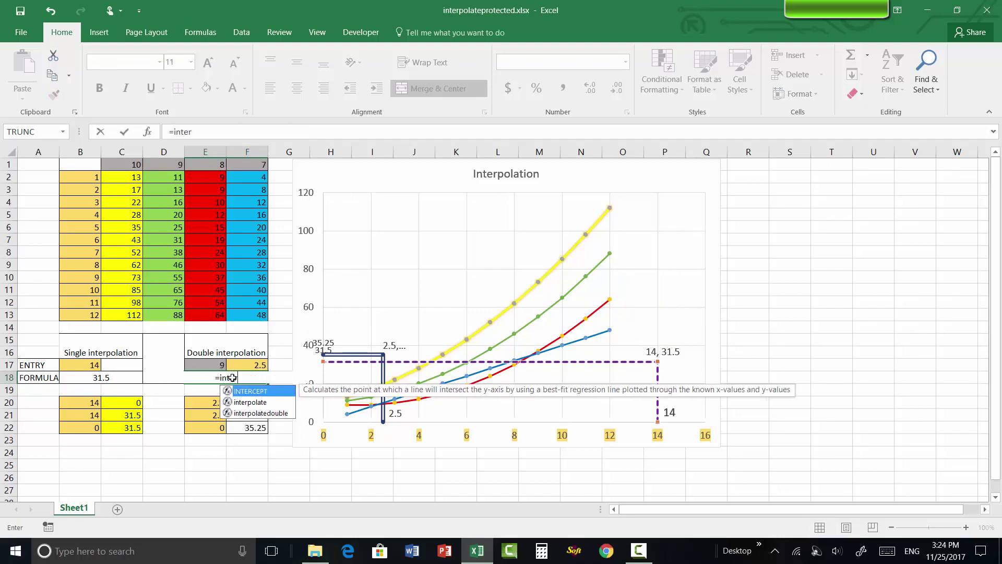
{"action": "type", "text": "polate"}
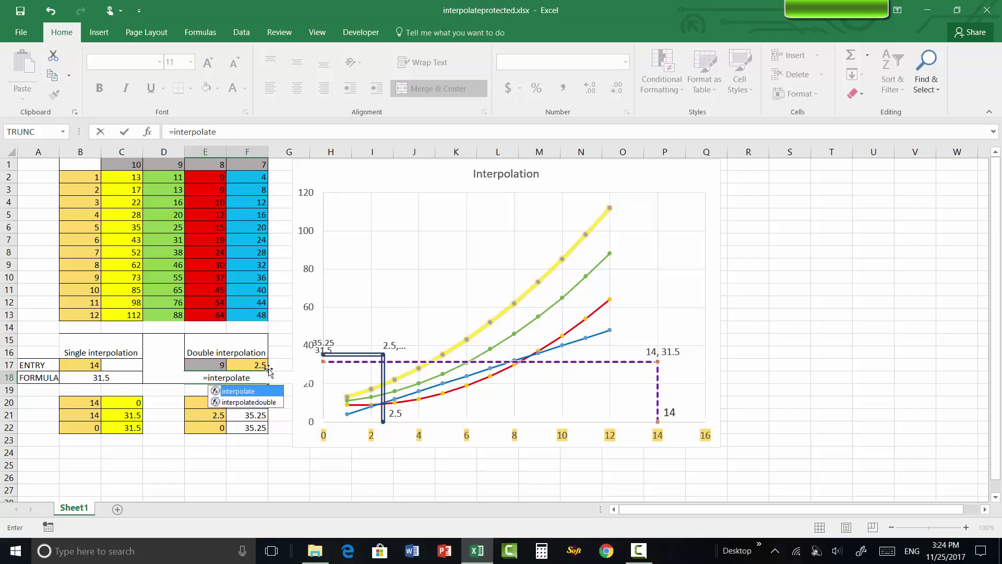
{"action": "double_click", "coordinate": [249, 403]}
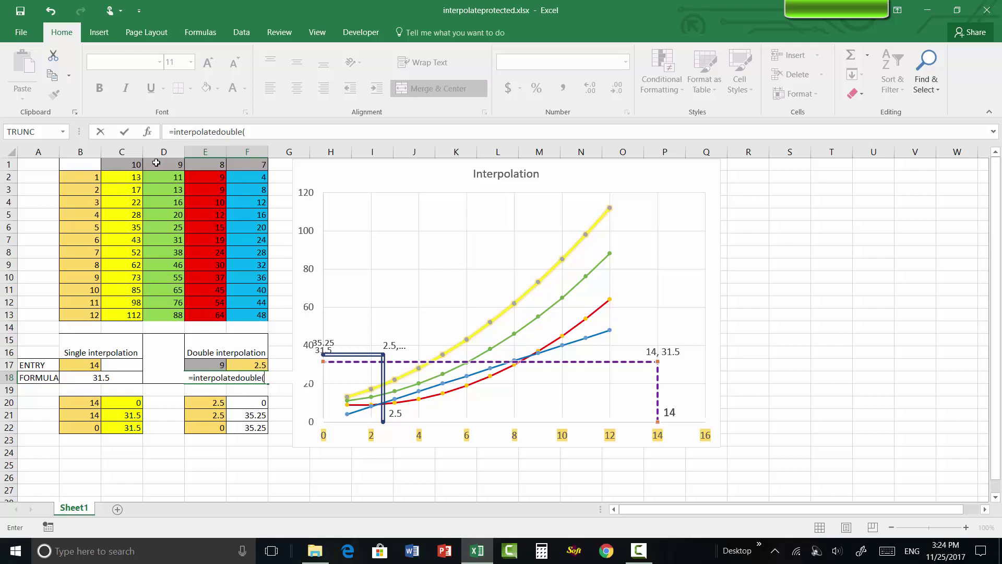
{"action": "left_click", "coordinate": [149, 133]}
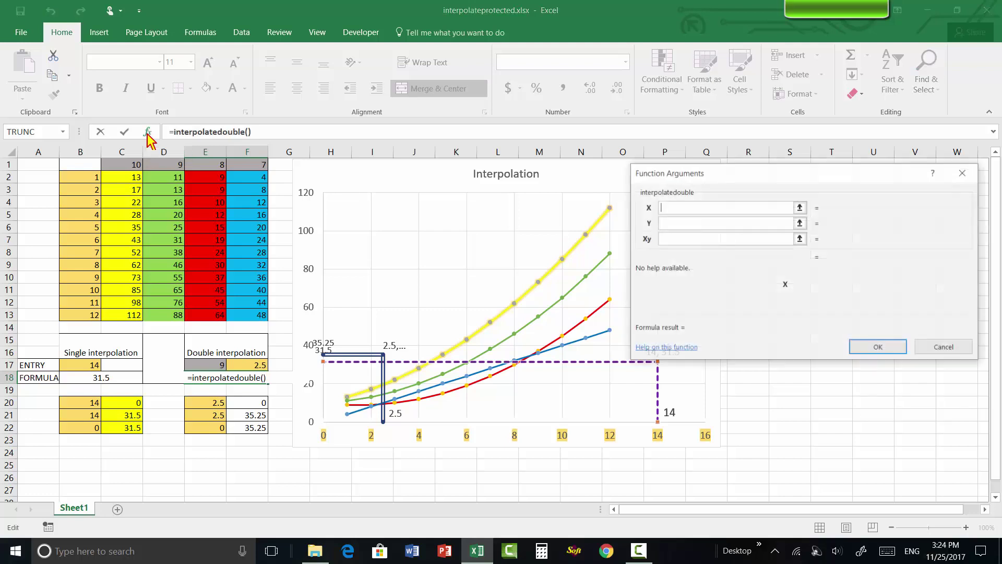
{"action": "left_click_drag", "start_coordinate": [766, 178], "coordinate": [704, 192]}
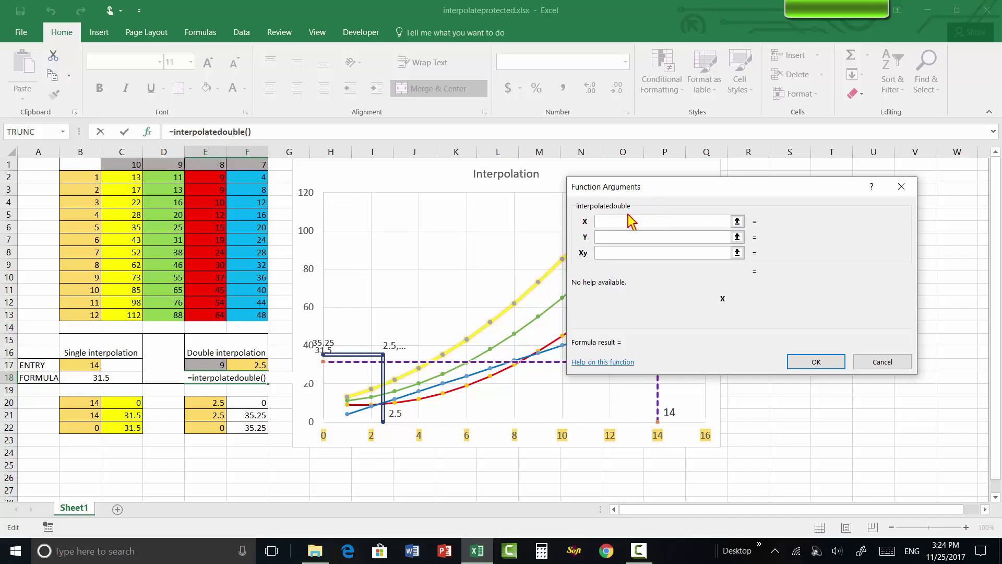
Complete the interpolatedouble function in E18 with X 8.5, Y 4.5 and the table B1:F13 as Xy
{"action": "type", "text": ".5"}
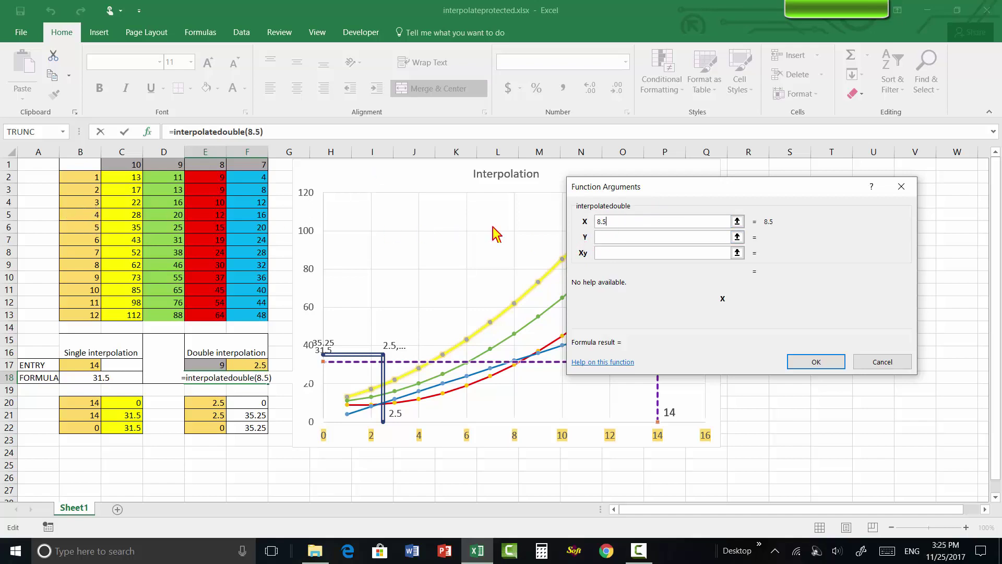
{"action": "left_click", "coordinate": [623, 239]}
{"action": "type", "text": "4.5"}
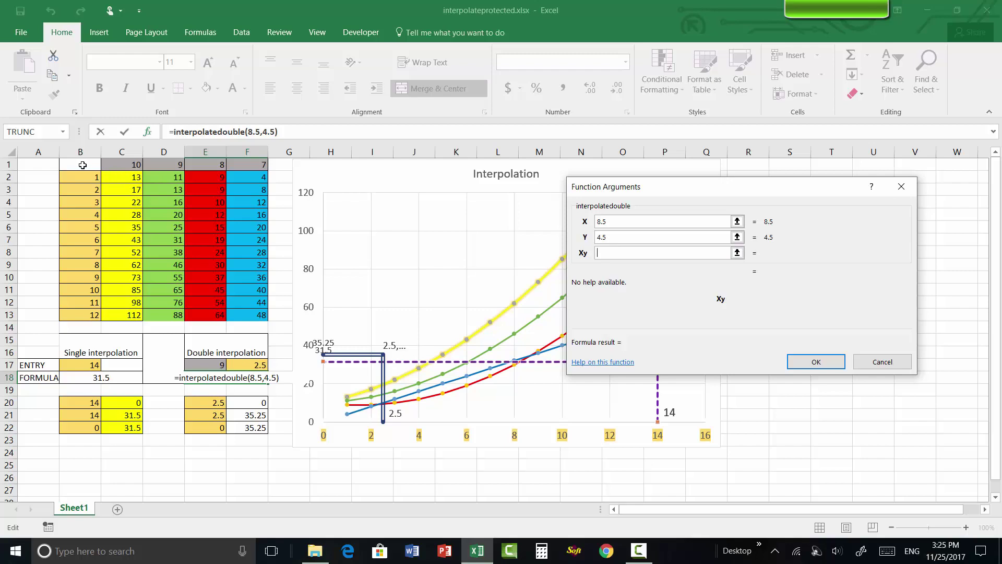
{"action": "left_click_drag", "start_coordinate": [86, 164], "coordinate": [255, 313]}
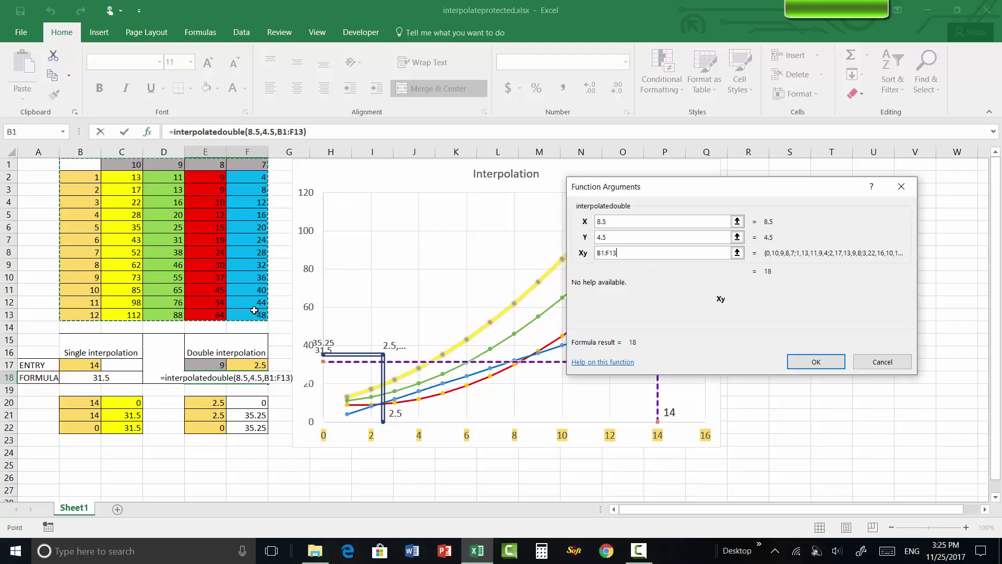
{"action": "left_click", "coordinate": [815, 367]}
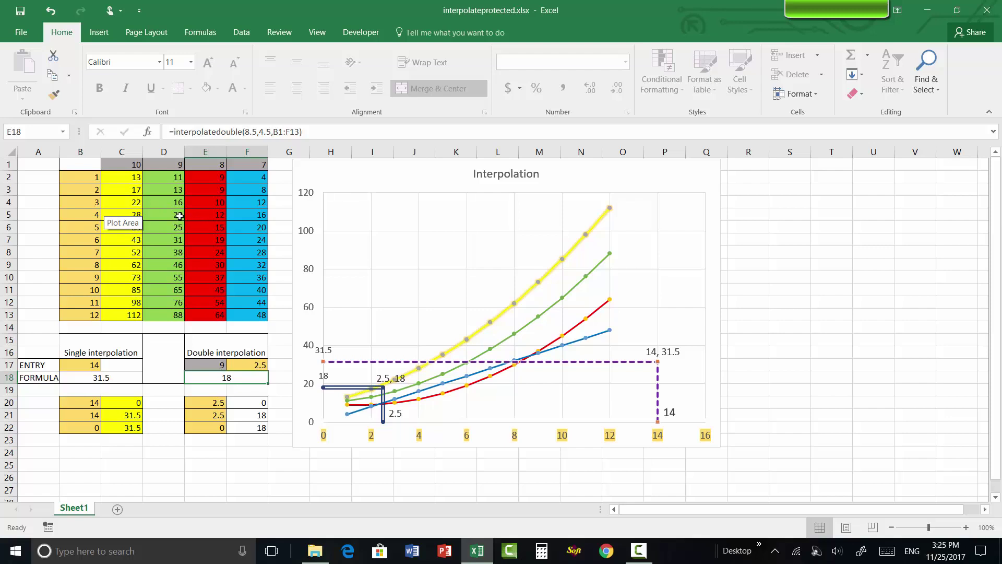
{"action": "left_click", "coordinate": [832, 264]}
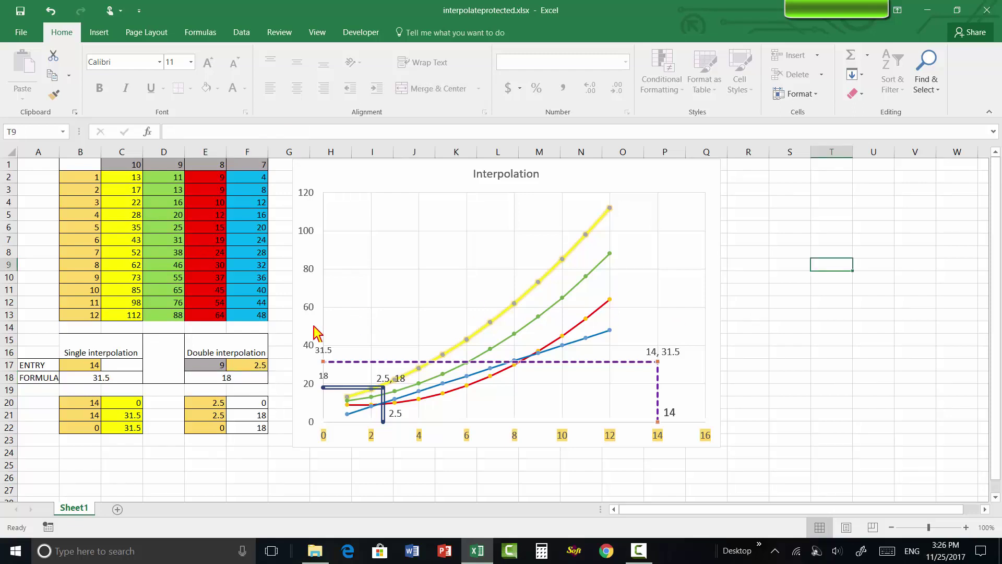
Replace the fixed 4.5 in the B18 interpolate formula with a reference to entry cell B17
{"action": "left_click", "coordinate": [112, 377]}
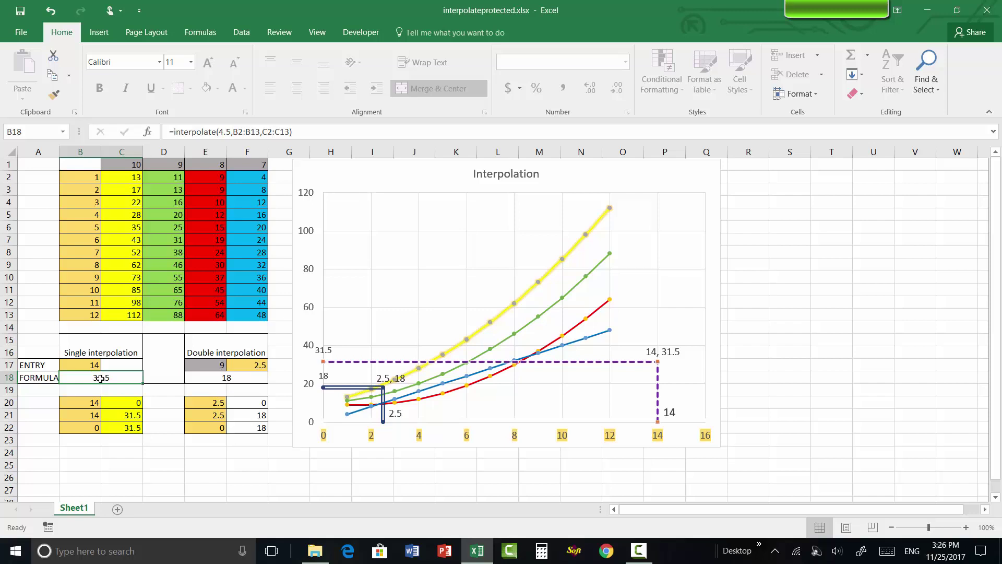
{"action": "double_click", "coordinate": [100, 378]}
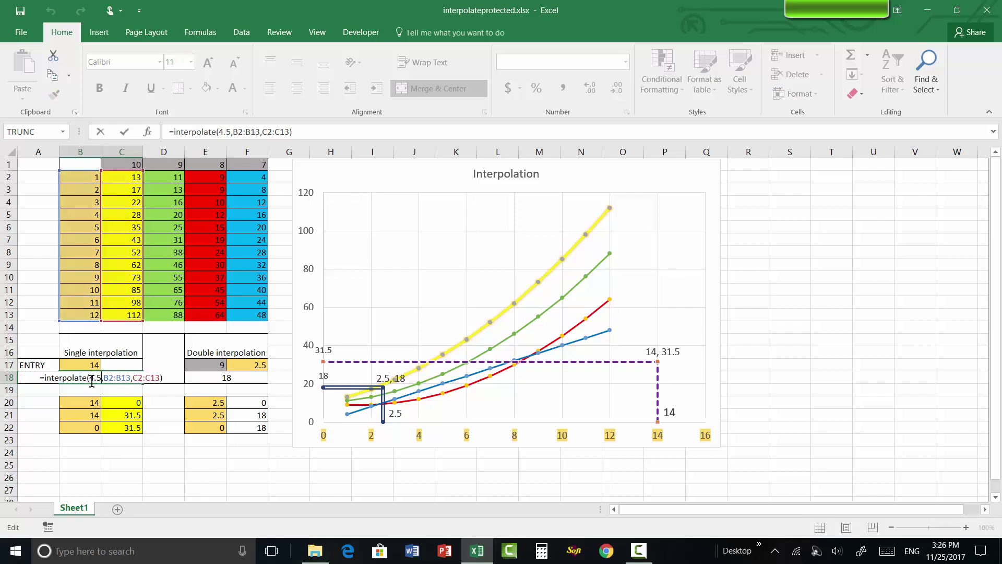
{"action": "key", "text": "BackSpace"}
{"action": "key", "text": "BackSpace"}
{"action": "key", "text": "BackSpace"}
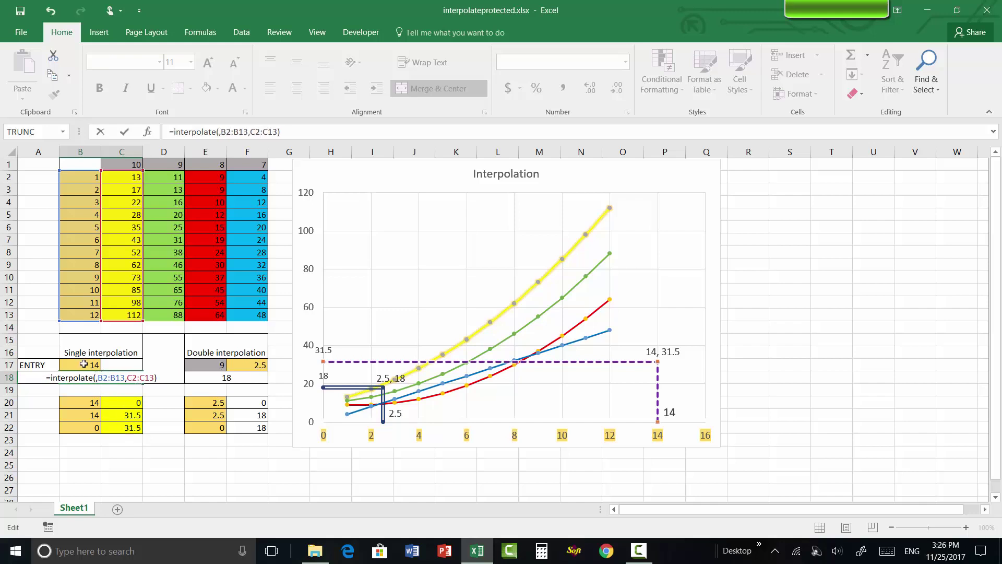
{"action": "left_click", "coordinate": [84, 364]}
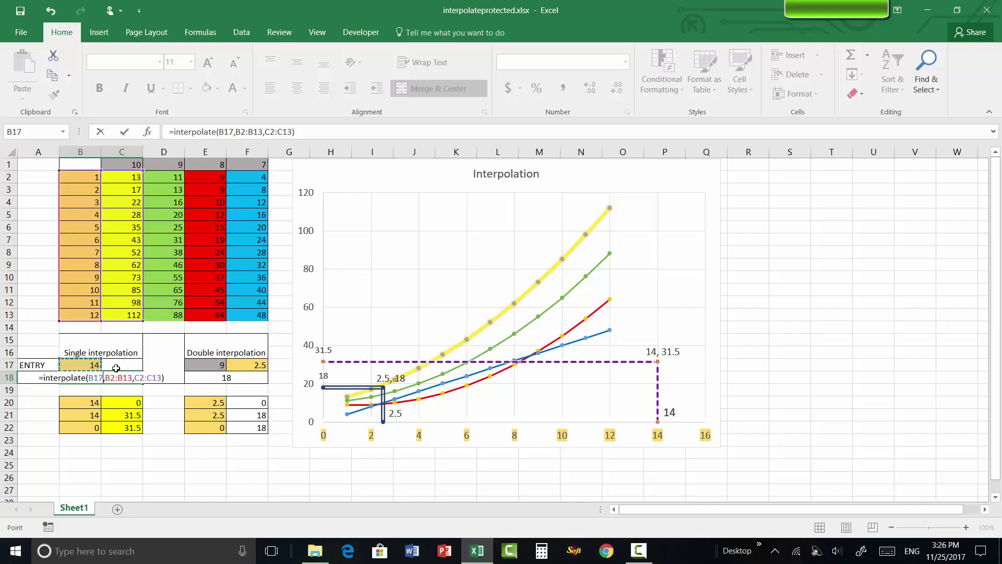
{"action": "key", "text": "Return"}
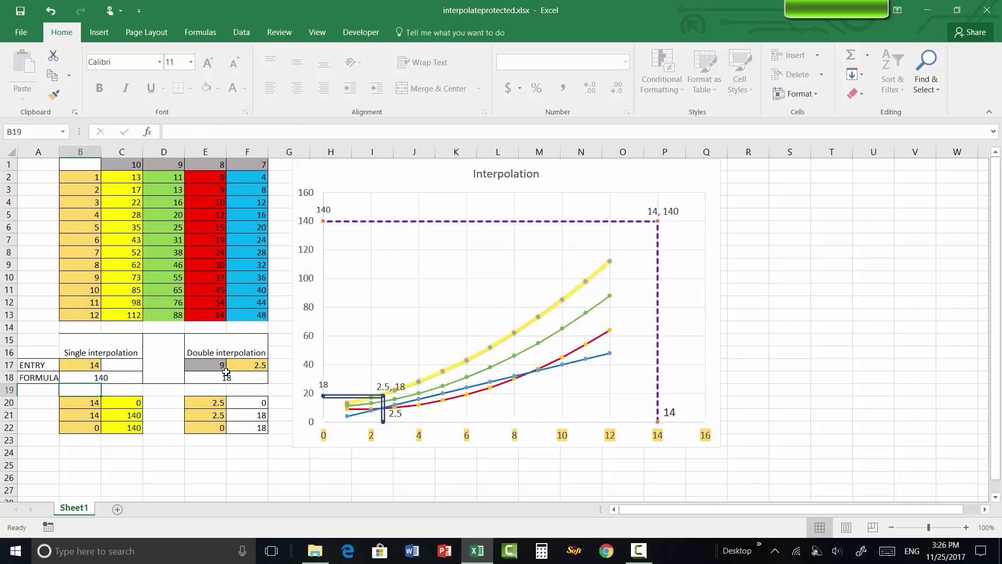
Replace the fixed 8.5 and 4.5 in the E18 interpolatedouble formula with references to entry cells E17 and F17
{"action": "left_click", "coordinate": [235, 378]}
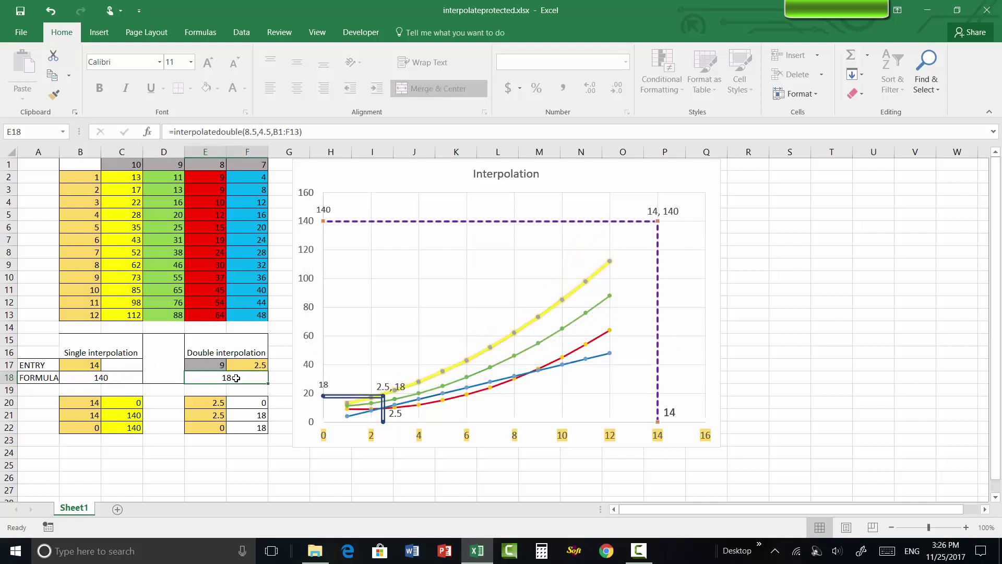
{"action": "left_click", "coordinate": [256, 132]}
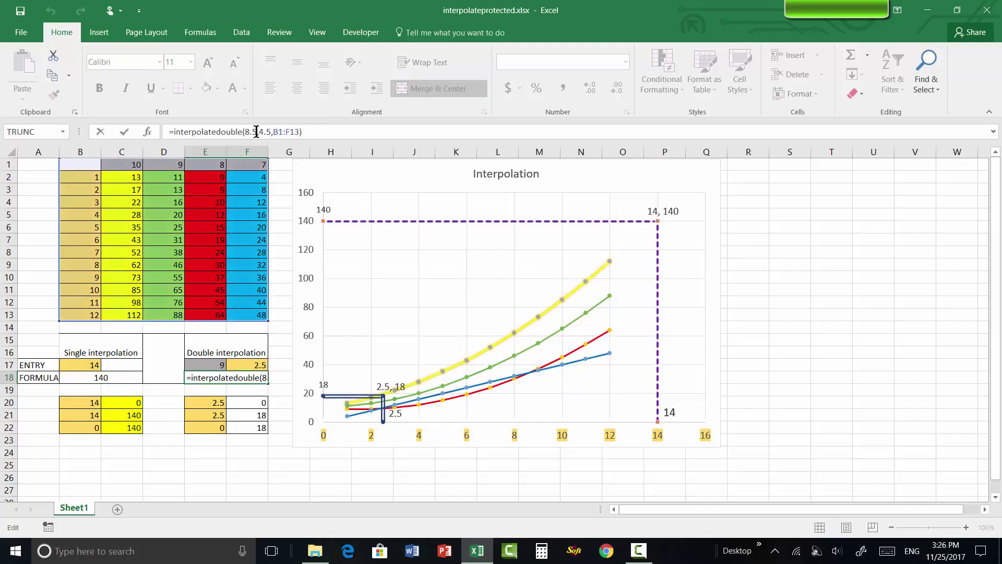
{"action": "key", "text": "BackSpace"}
{"action": "key", "text": "BackSpace"}
{"action": "key", "text": "BackSpace"}
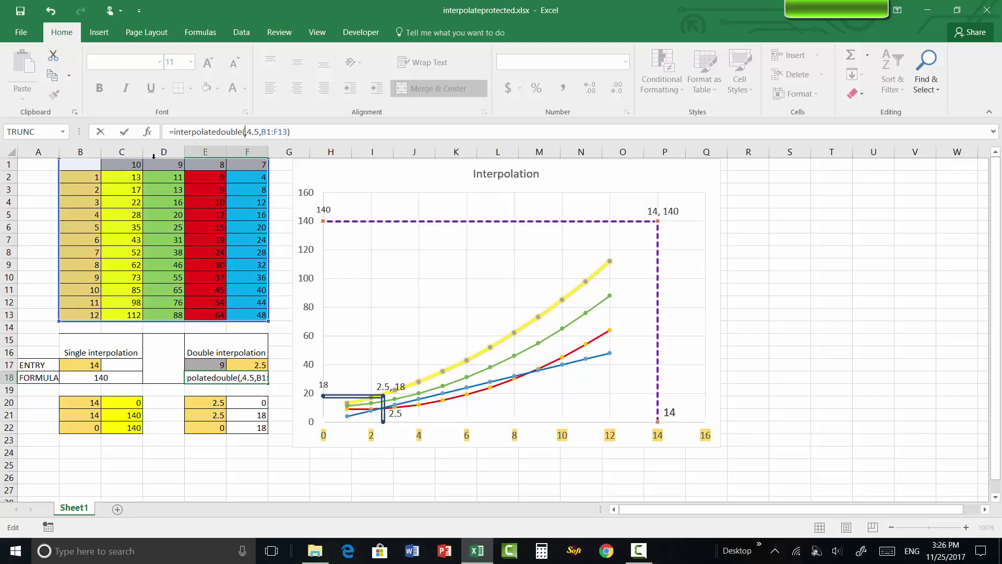
{"action": "left_click", "coordinate": [213, 366]}
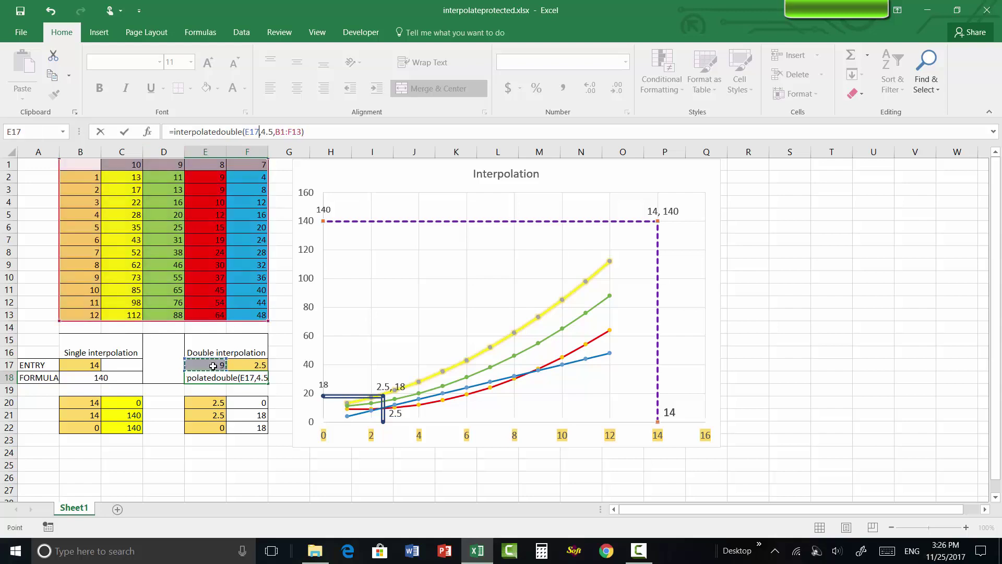
{"action": "left_click", "coordinate": [272, 132]}
{"action": "key", "text": "BackSpace"}
{"action": "key", "text": "BackSpace"}
{"action": "key", "text": "BackSpace"}
{"action": "left_click", "coordinate": [246, 365]}
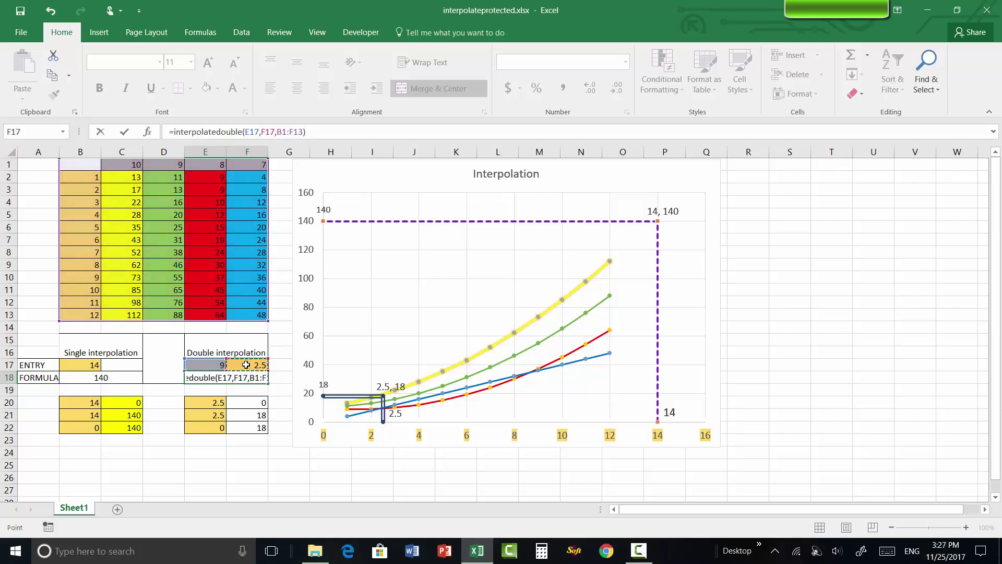
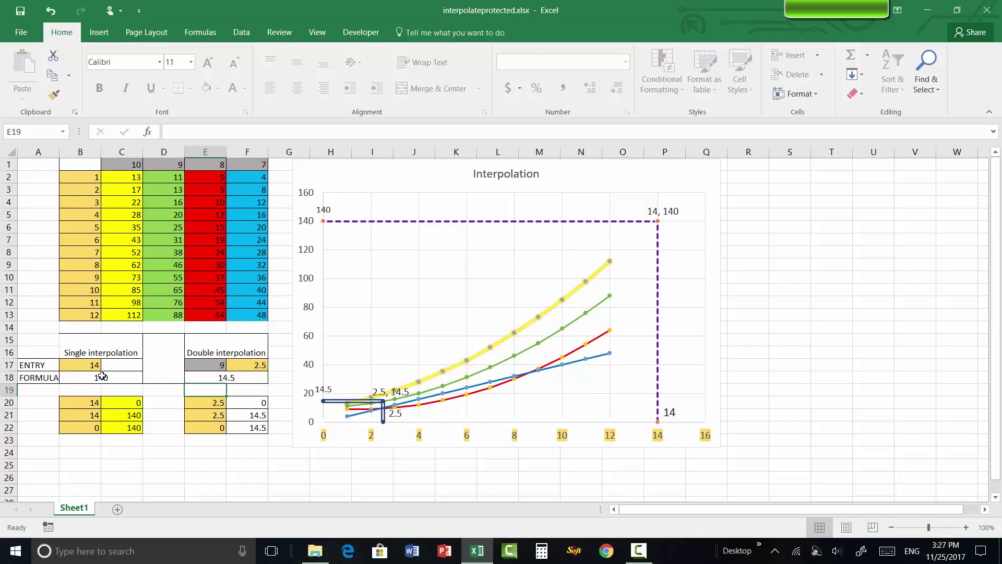
Test the single interpolation with 4.5 and 1 as successive entry values in cell B17
{"action": "left_click", "coordinate": [91, 365]}
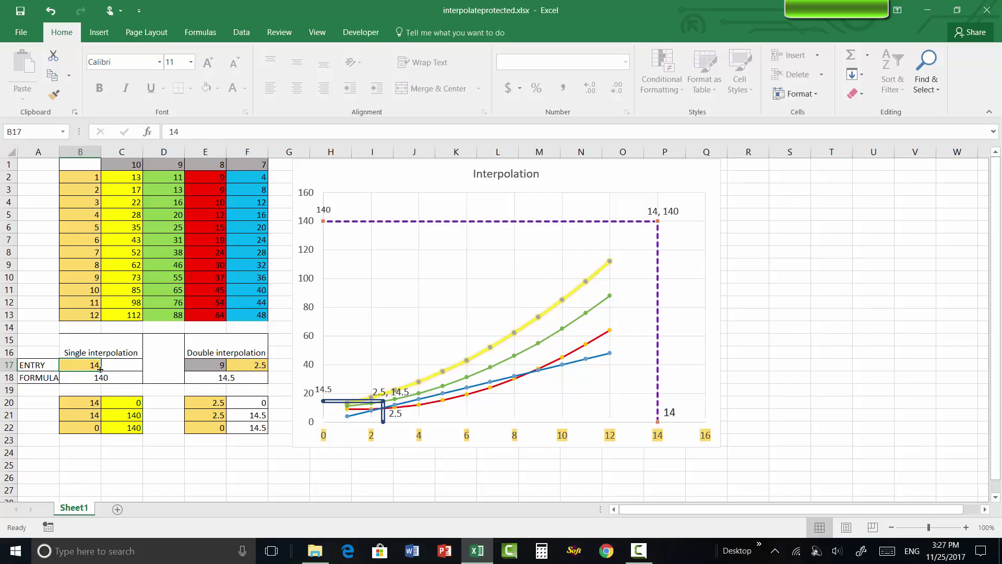
{"action": "type", "text": "4.5"}
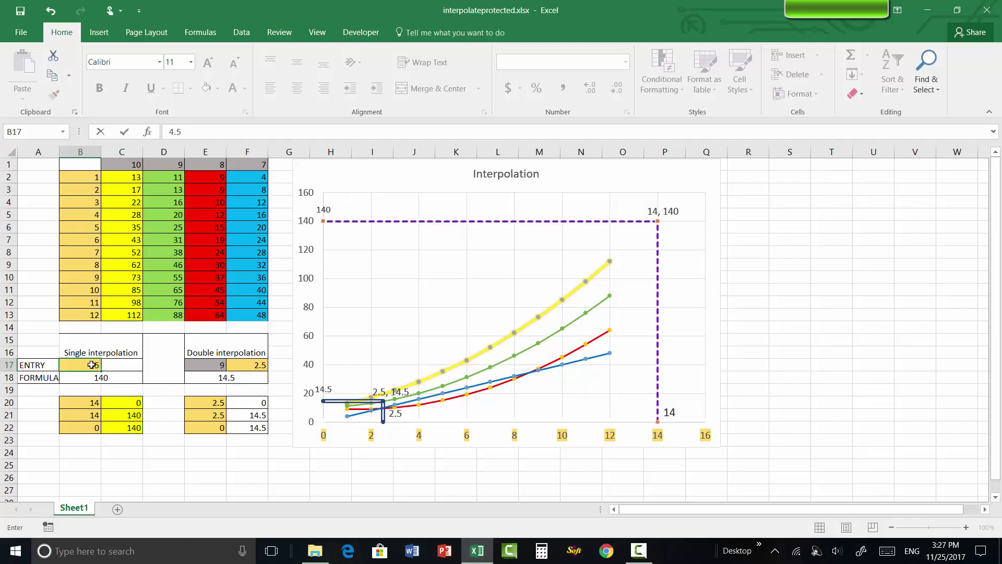
{"action": "key", "text": "Return"}
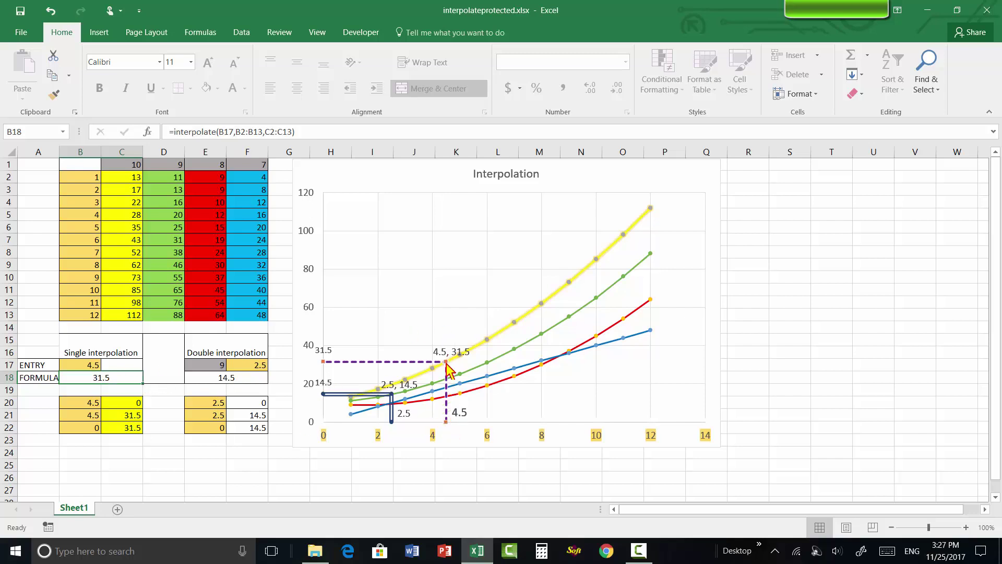
{"action": "mouse_move", "coordinate": [446, 364]}
{"action": "left_click", "coordinate": [91, 365]}
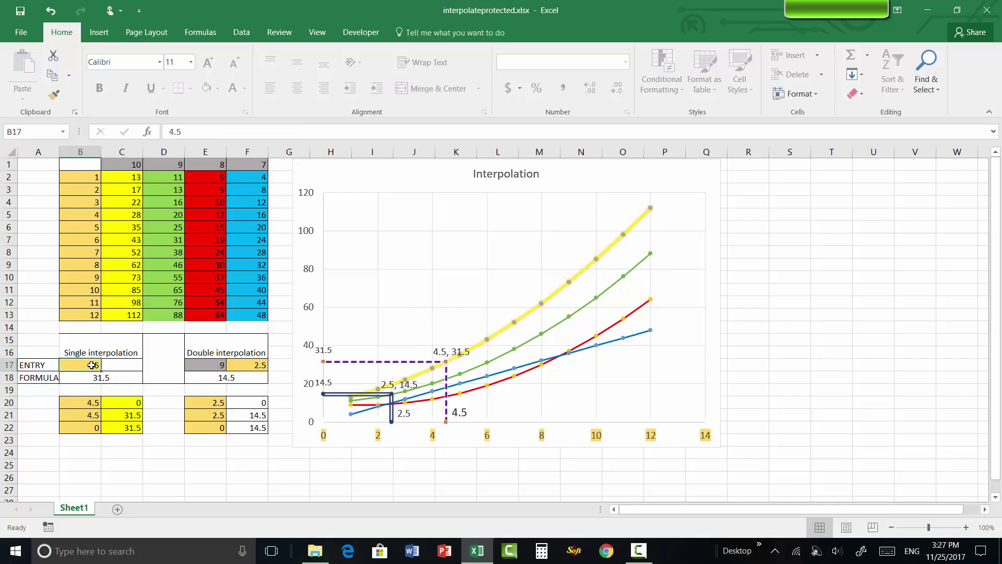
{"action": "type", "text": "1"}
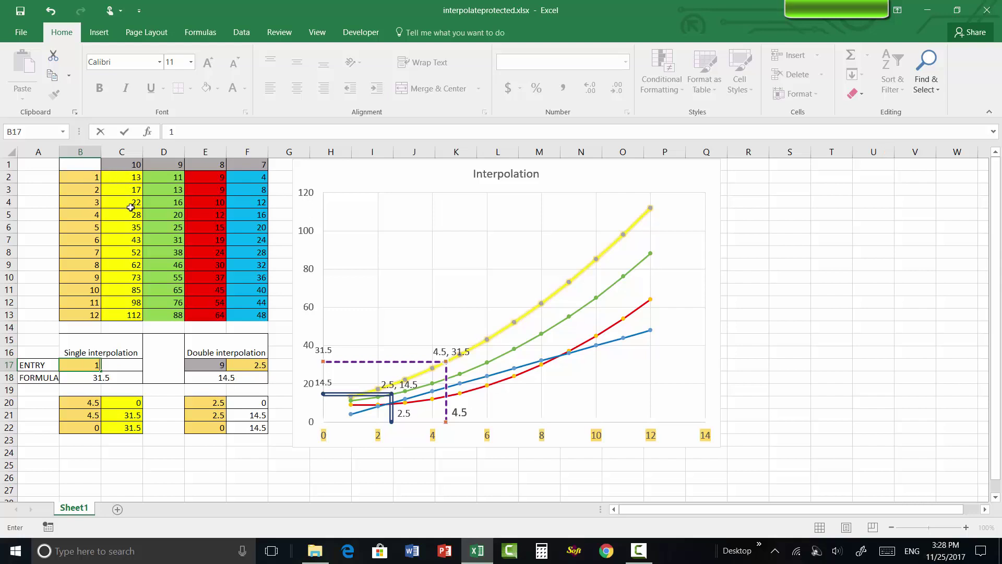
{"action": "left_click", "coordinate": [108, 377]}
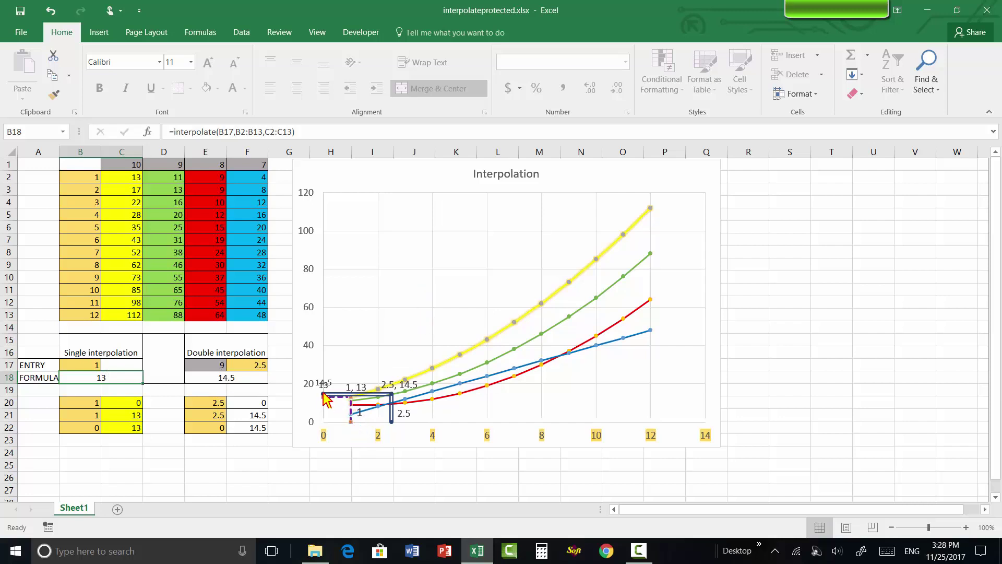
Test the single interpolation with 12 and 14 as successive entry values in cell B17
{"action": "left_click", "coordinate": [87, 368]}
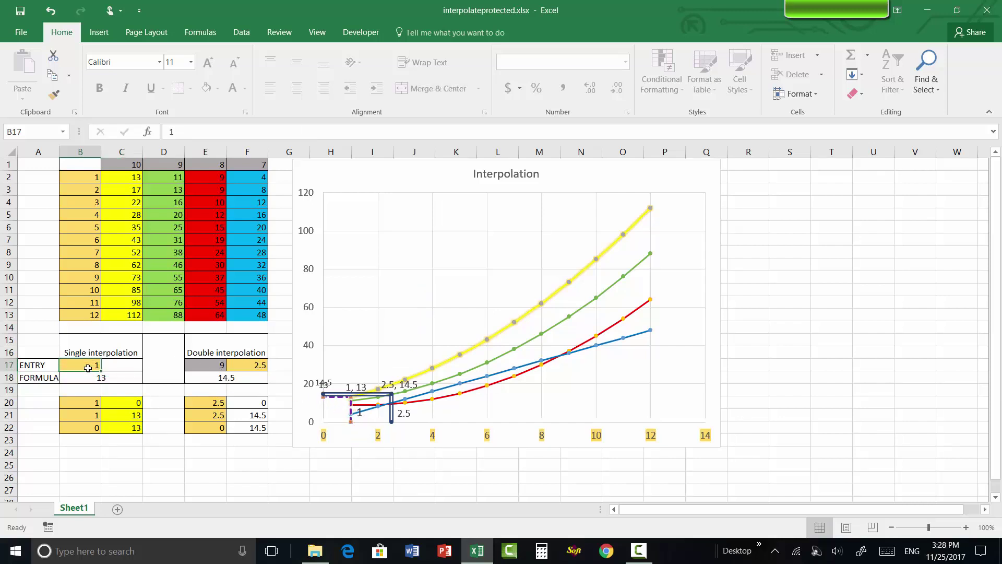
{"action": "type", "text": "12"}
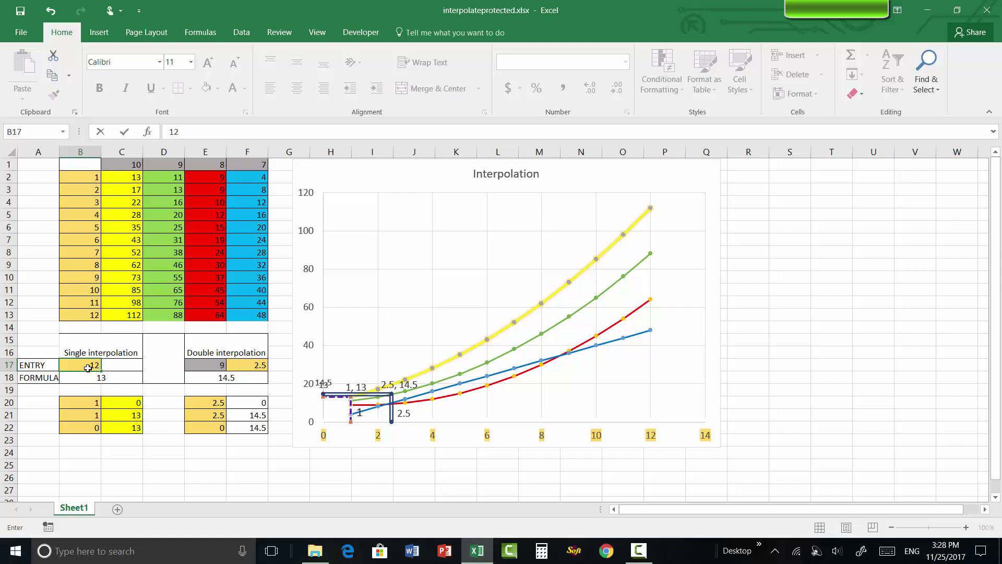
{"action": "key", "text": "Return"}
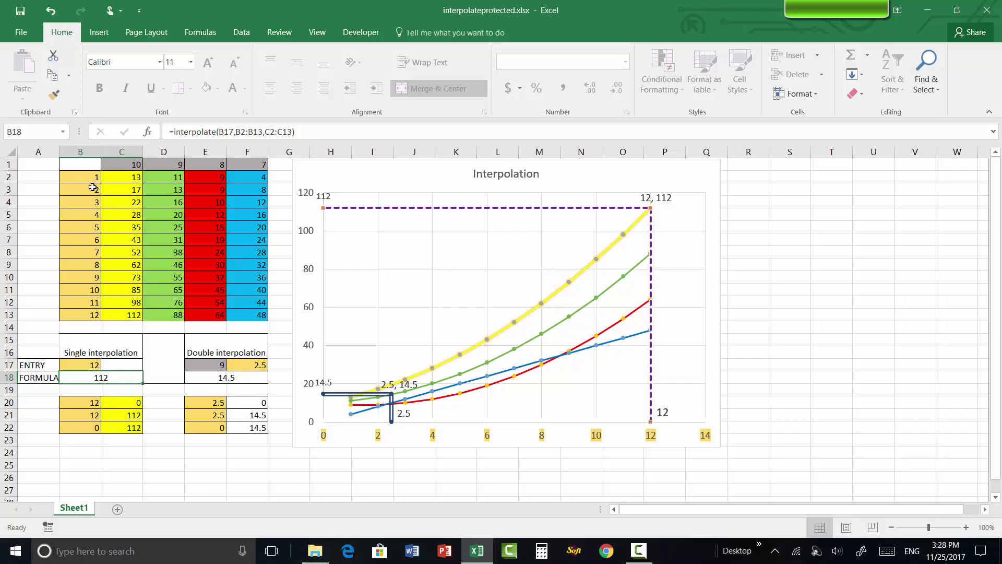
{"action": "left_click", "coordinate": [95, 366]}
{"action": "type", "text": "1"}
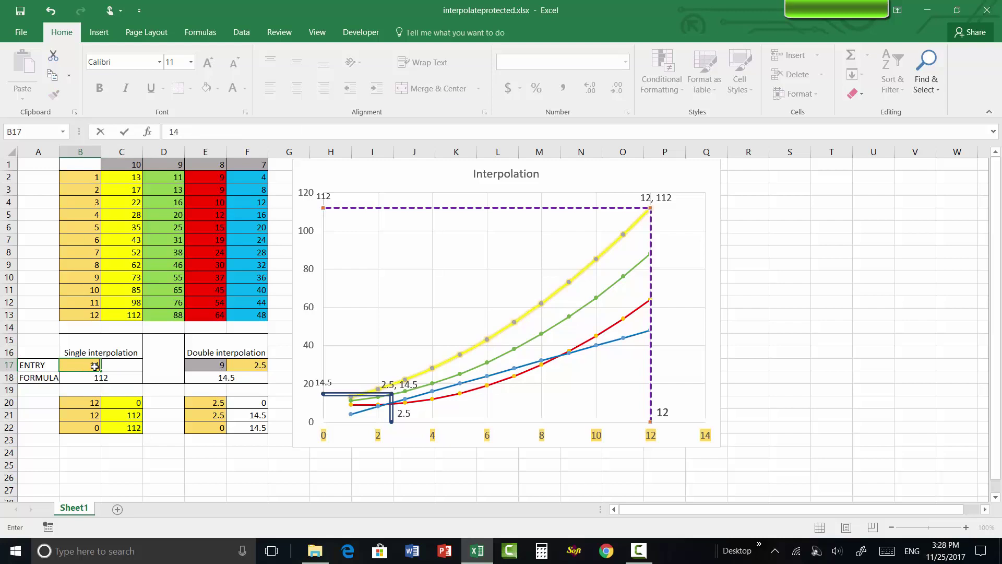
{"action": "key", "text": "Return"}
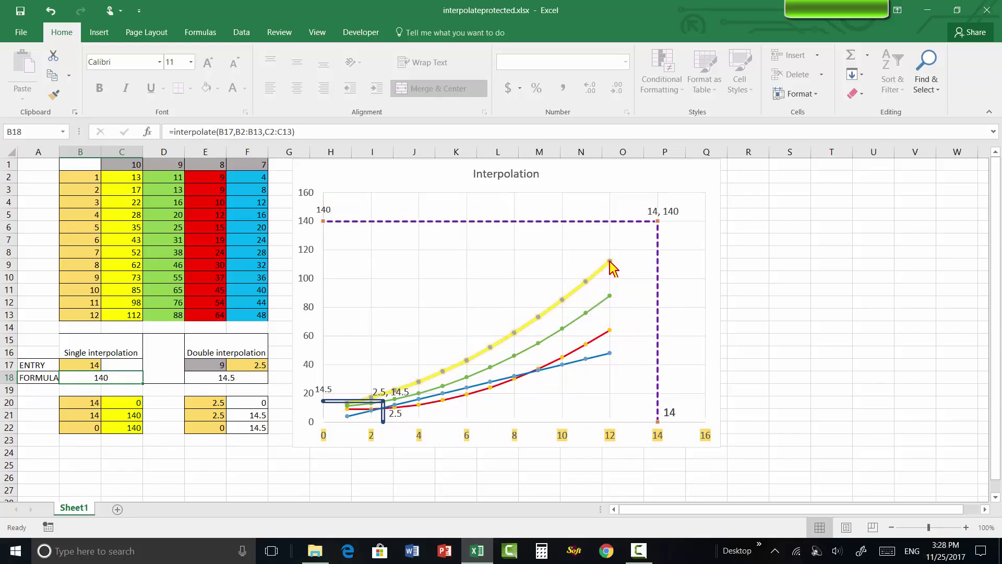
{"action": "mouse_move", "coordinate": [587, 282]}
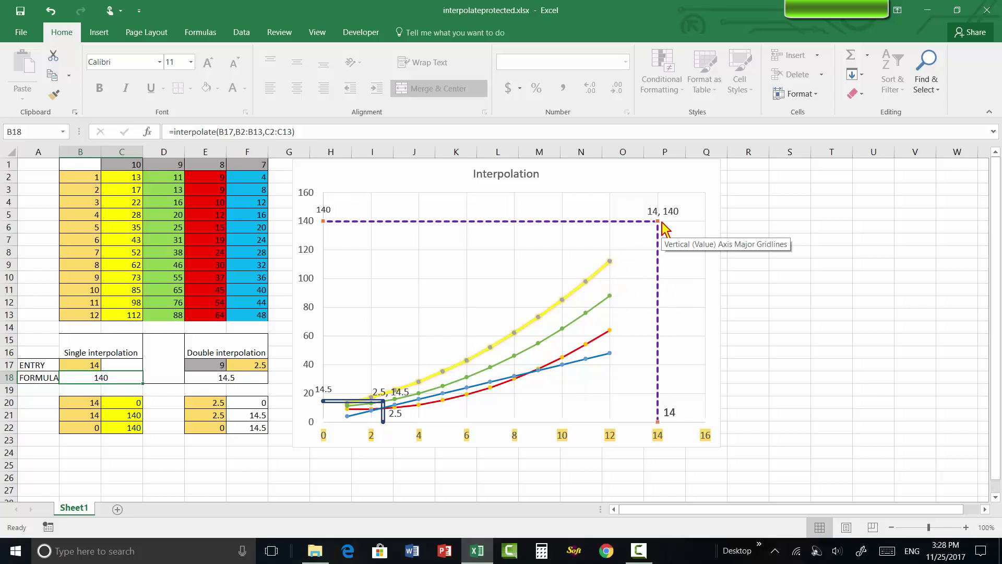
{"action": "mouse_move", "coordinate": [612, 261]}
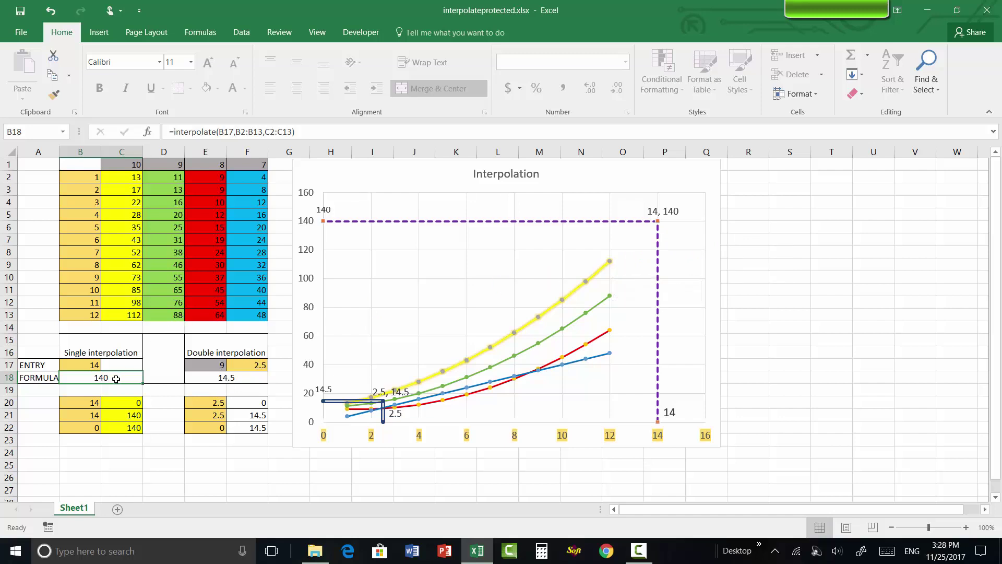
Set the single interpolation entry in cell B17 to 0 to test a value below the table's range
{"action": "left_click", "coordinate": [90, 365]}
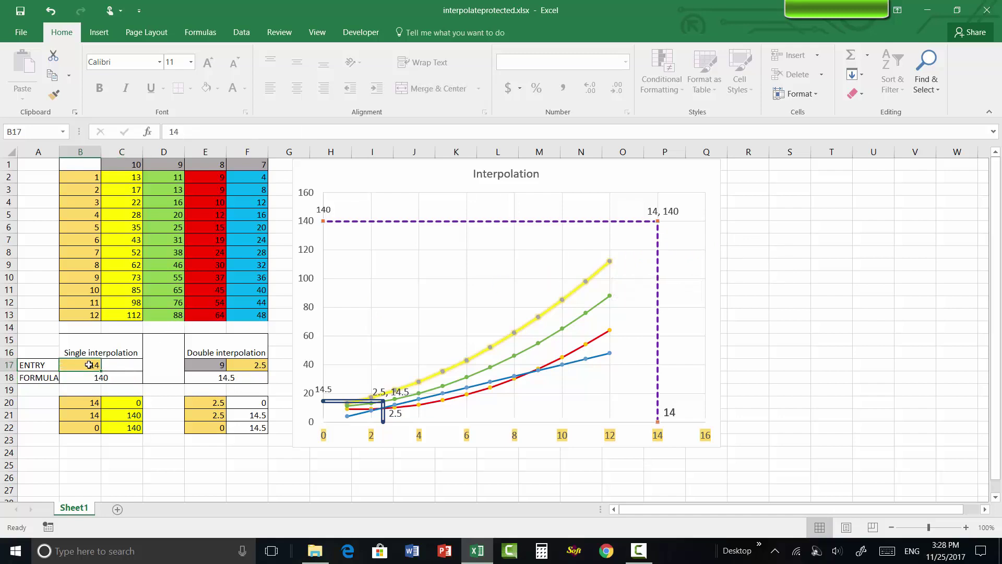
{"action": "type", "text": "0"}
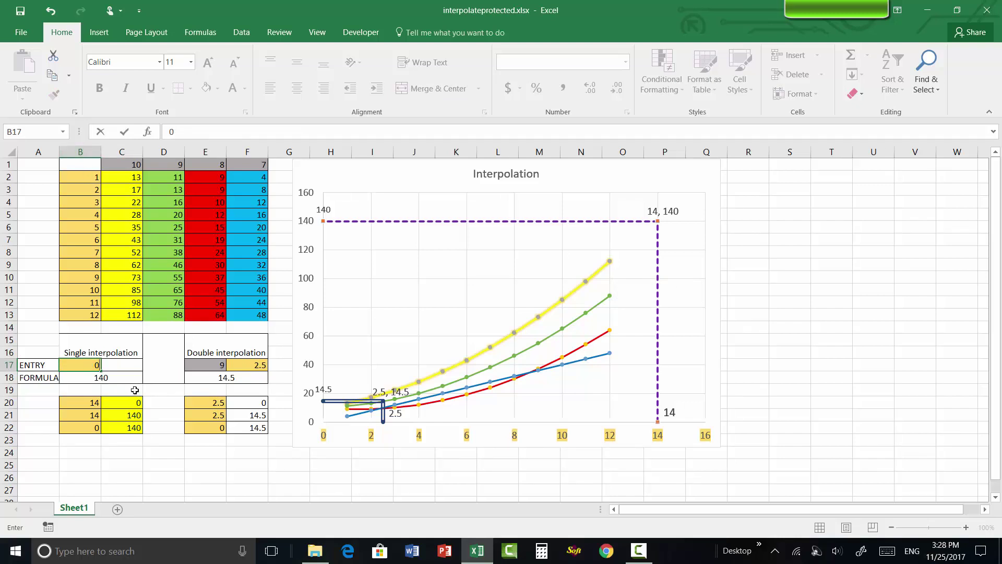
{"action": "key", "text": "Return"}
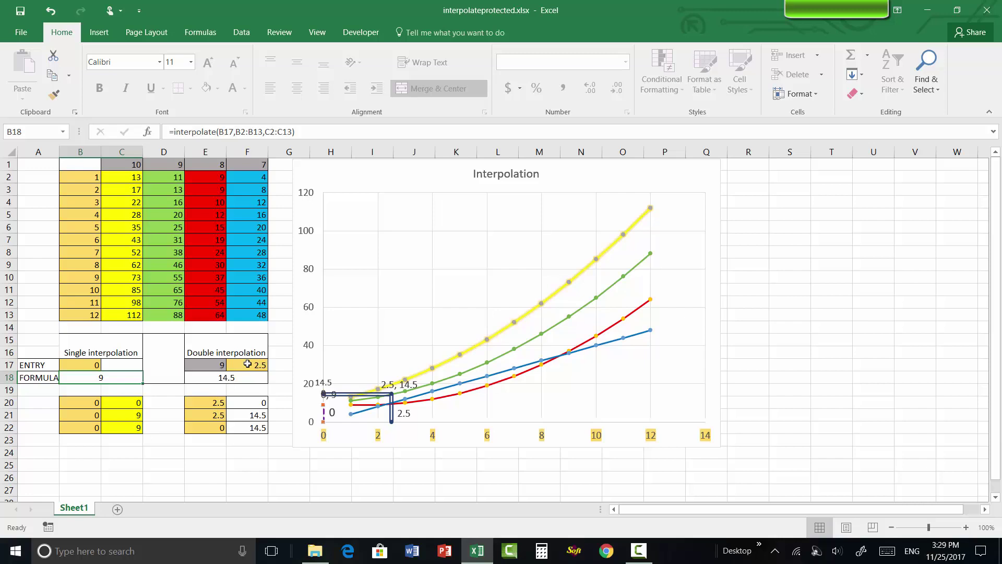
Test the double interpolation by setting entry cell E17 to 7 and entry cell F17 to 12
{"action": "left_click", "coordinate": [211, 366]}
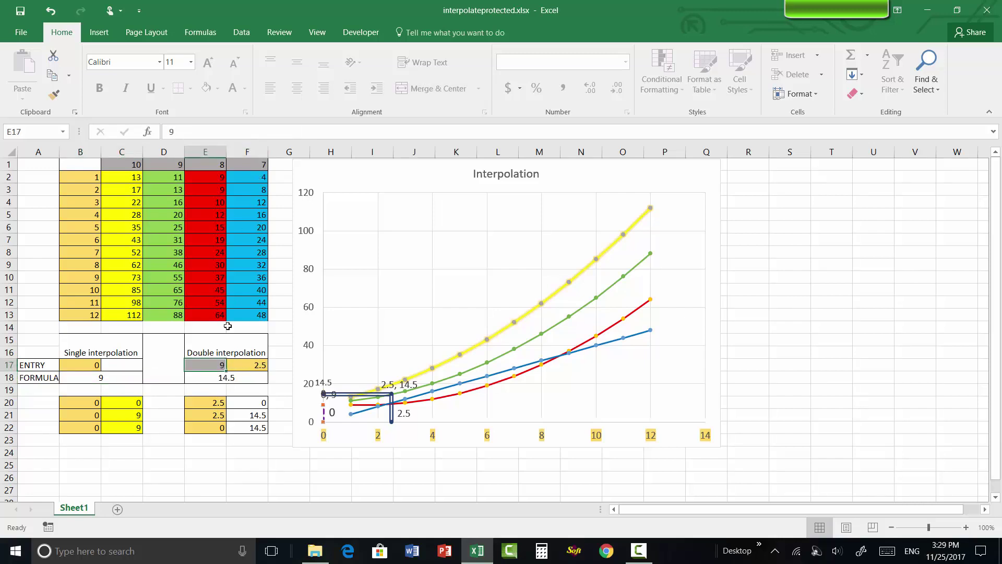
{"action": "type", "text": "7"}
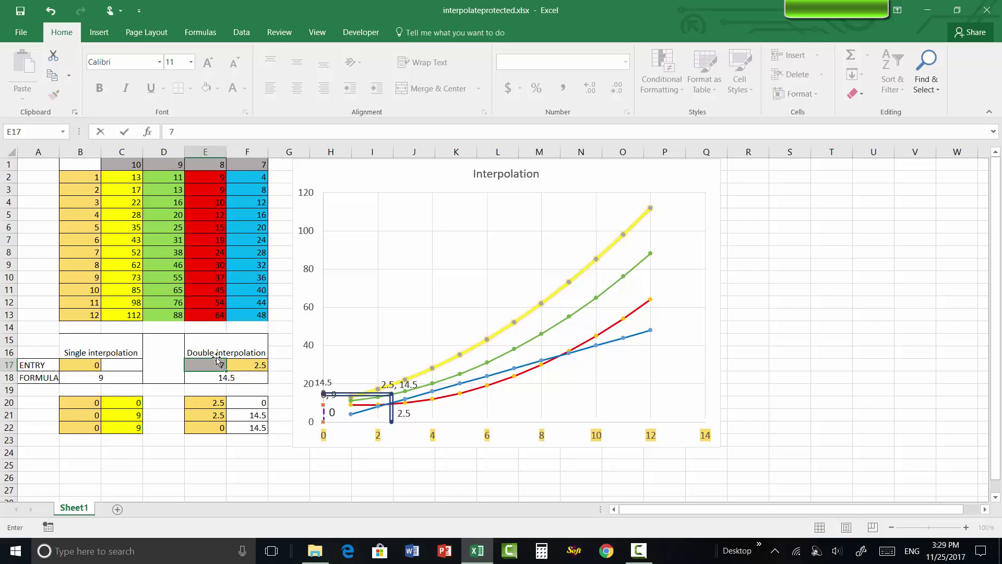
{"action": "left_click", "coordinate": [238, 379]}
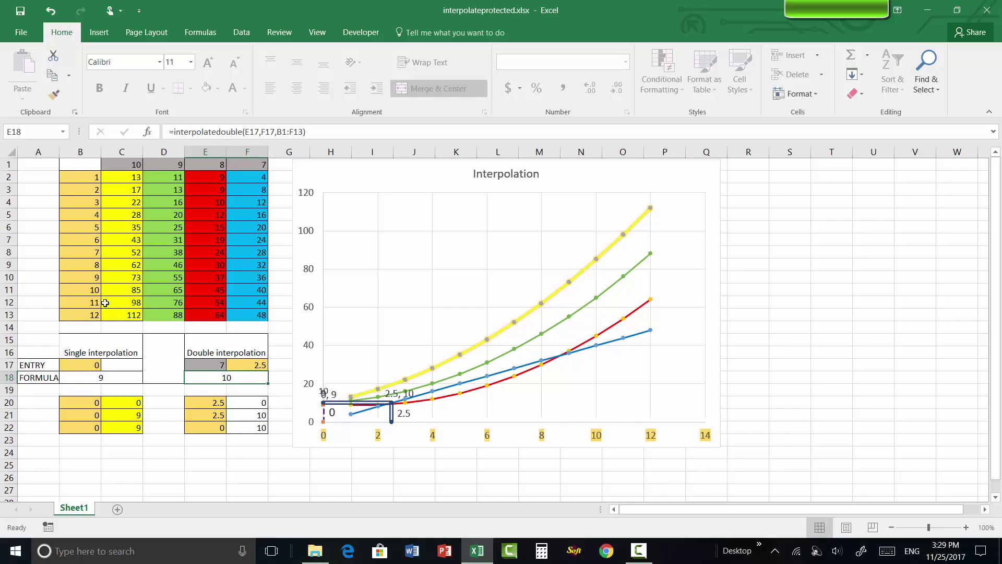
{"action": "left_click", "coordinate": [255, 367]}
{"action": "type", "text": "1"}
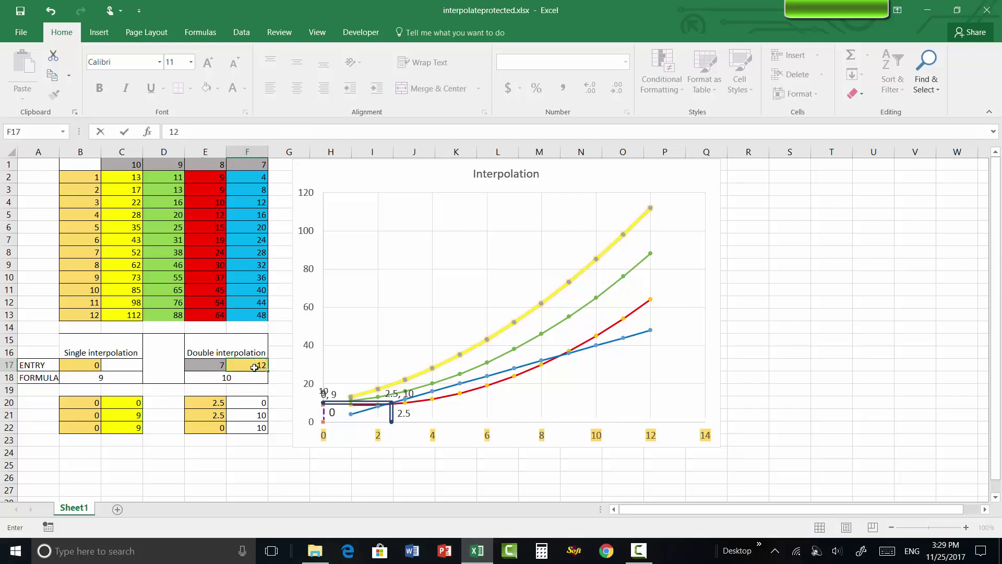
{"action": "type", "text": "2"}
{"action": "key", "text": "Return"}
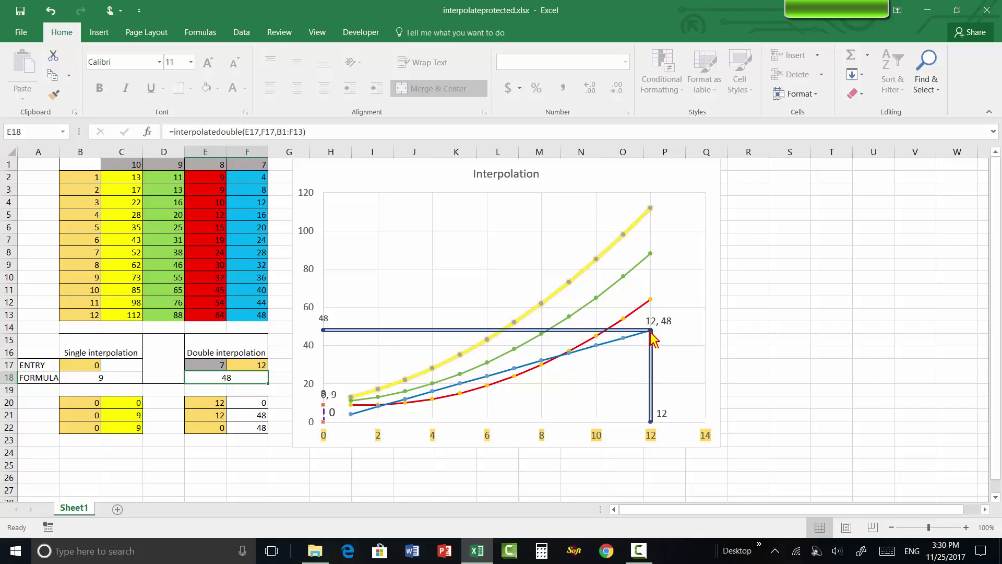
{"action": "mouse_move", "coordinate": [650, 332]}
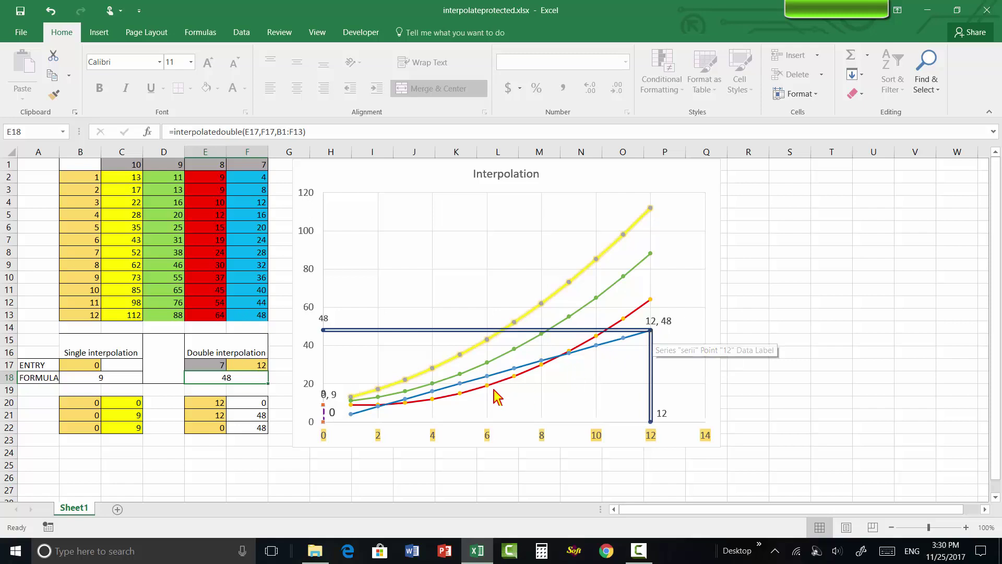
Test the double interpolation between table values with 8.5 in cell E17 and 6.5 in cell F17
{"action": "left_click", "coordinate": [212, 364]}
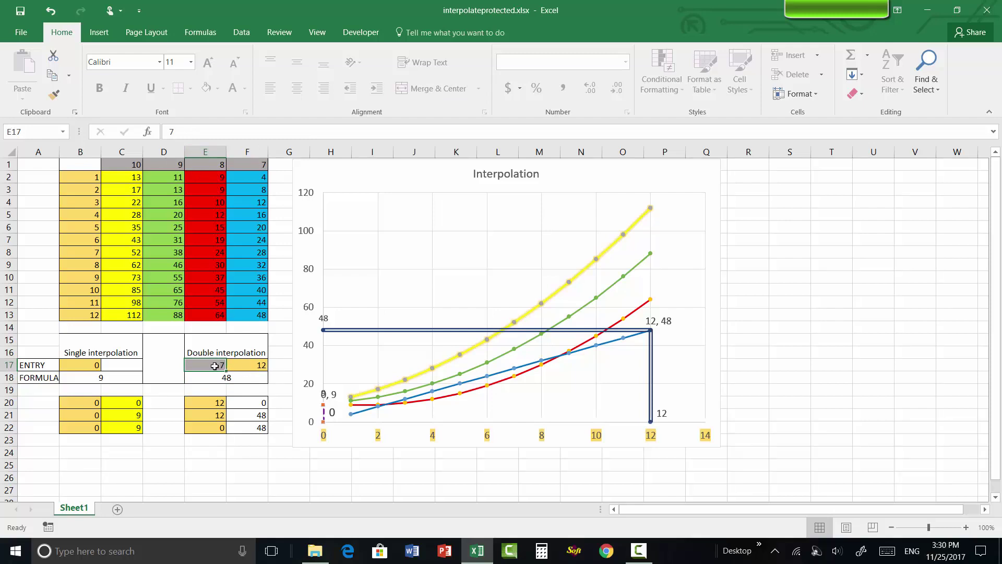
{"action": "type", "text": "8.5"}
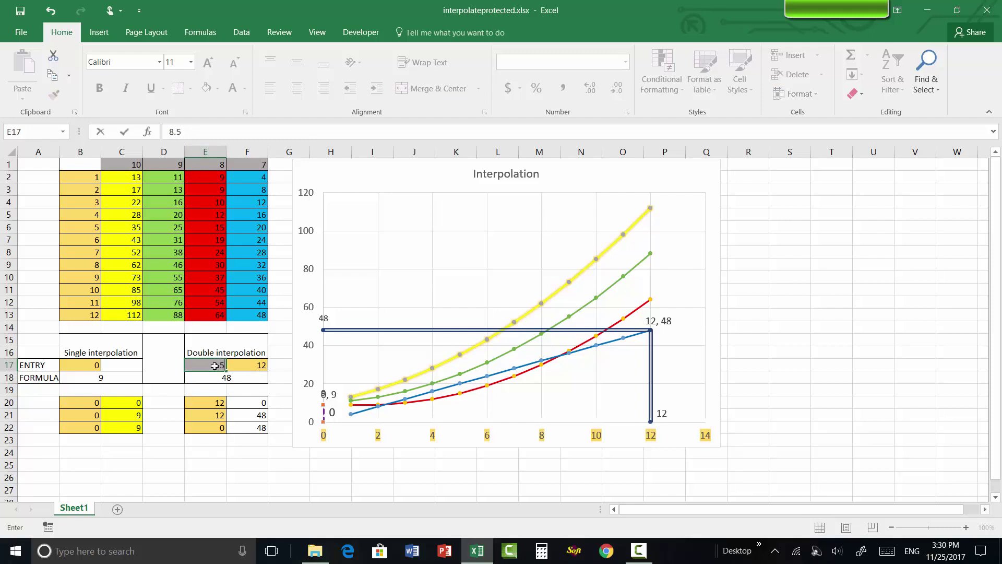
{"action": "left_click", "coordinate": [245, 367]}
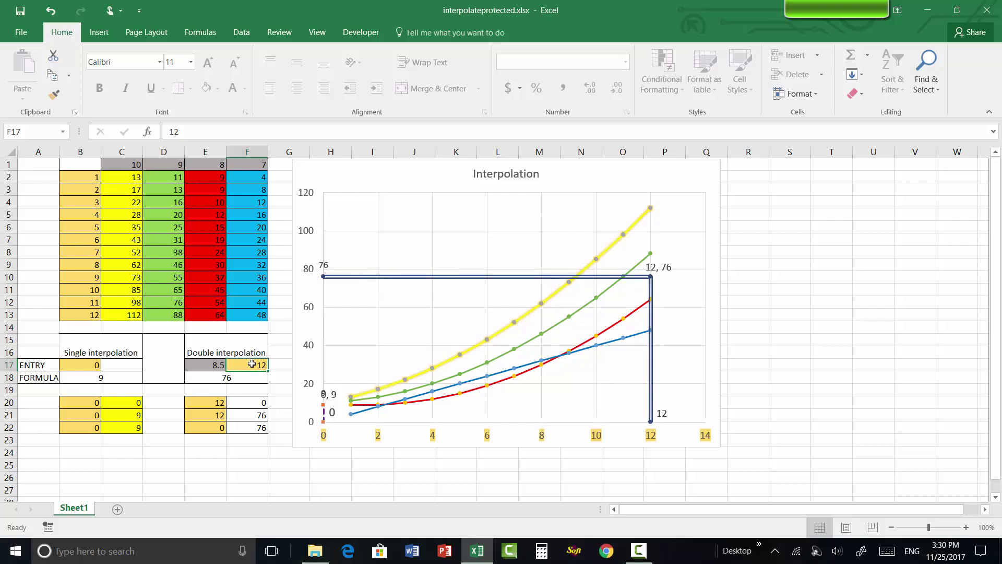
{"action": "type", "text": "6"}
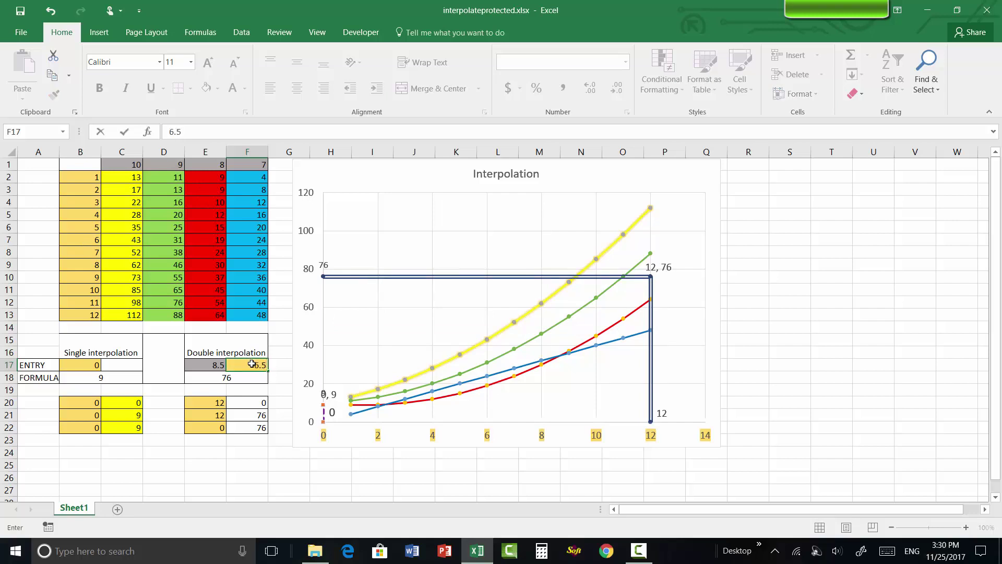
{"action": "type", "text": ".5"}
{"action": "key", "text": "Return"}
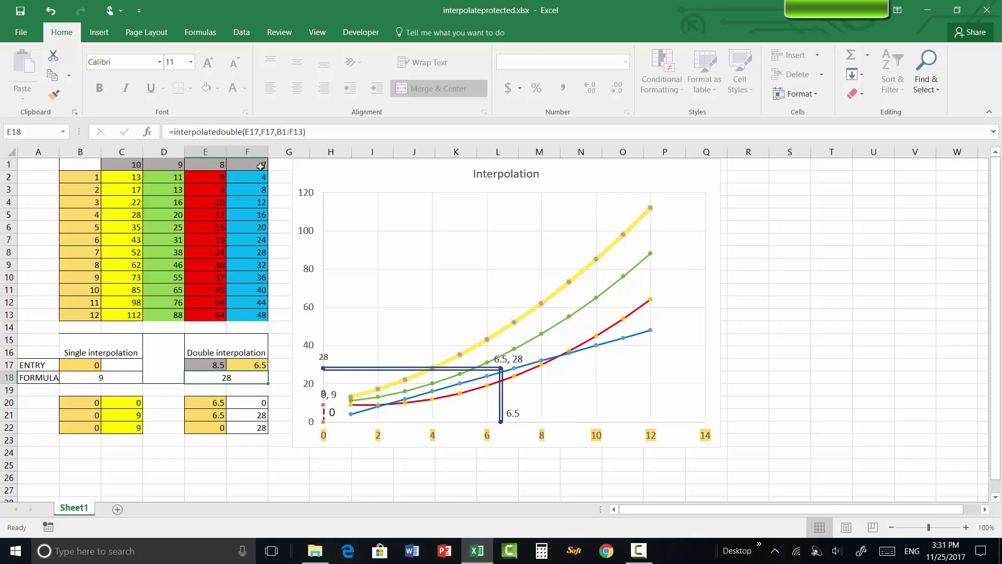
Set the double interpolation entries to 6 in cell E17 and 13 in cell F17 to test values outside the table
{"action": "left_click", "coordinate": [217, 367]}
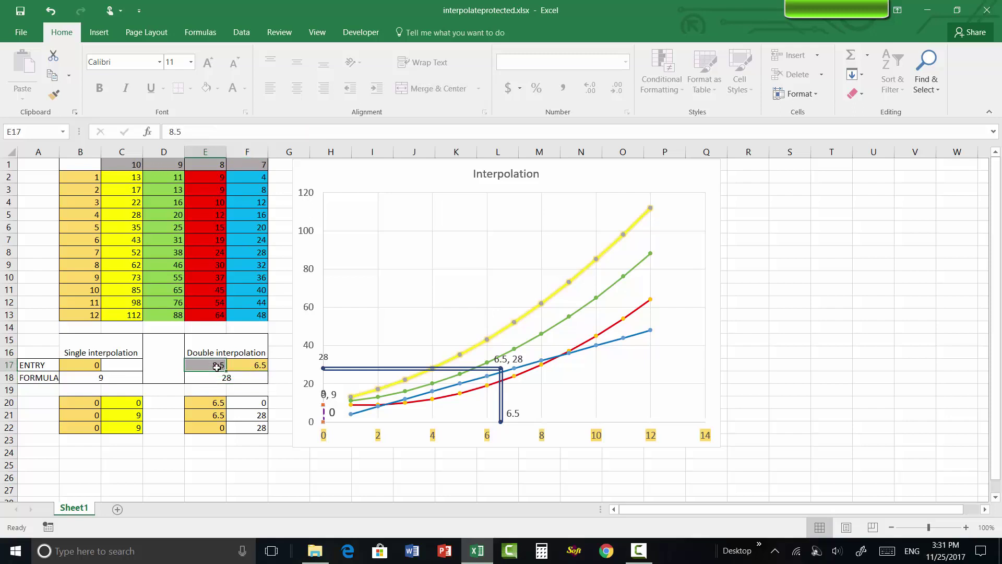
{"action": "type", "text": "6"}
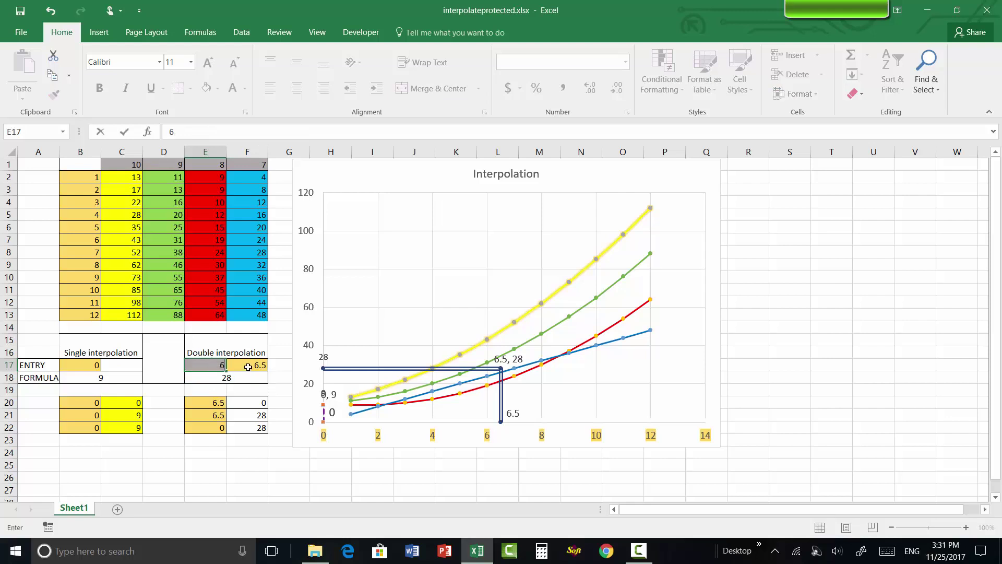
{"action": "left_click", "coordinate": [248, 367]}
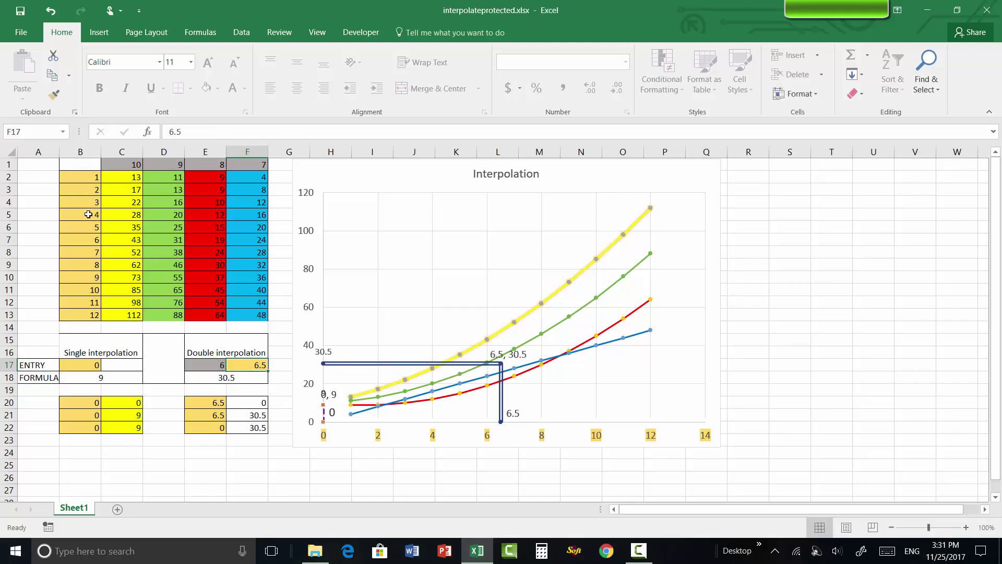
{"action": "type", "text": "13"}
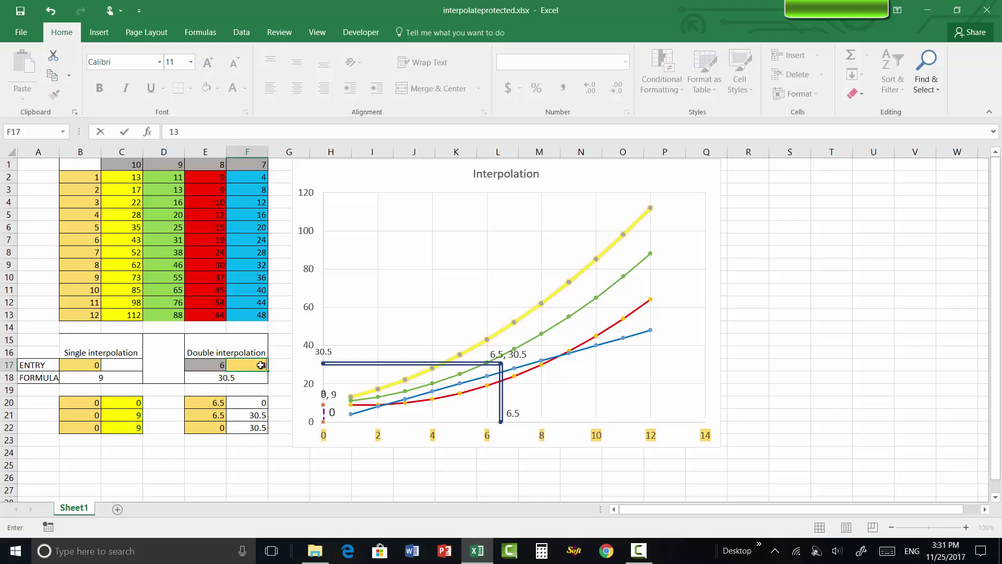
{"action": "key", "text": "Return"}
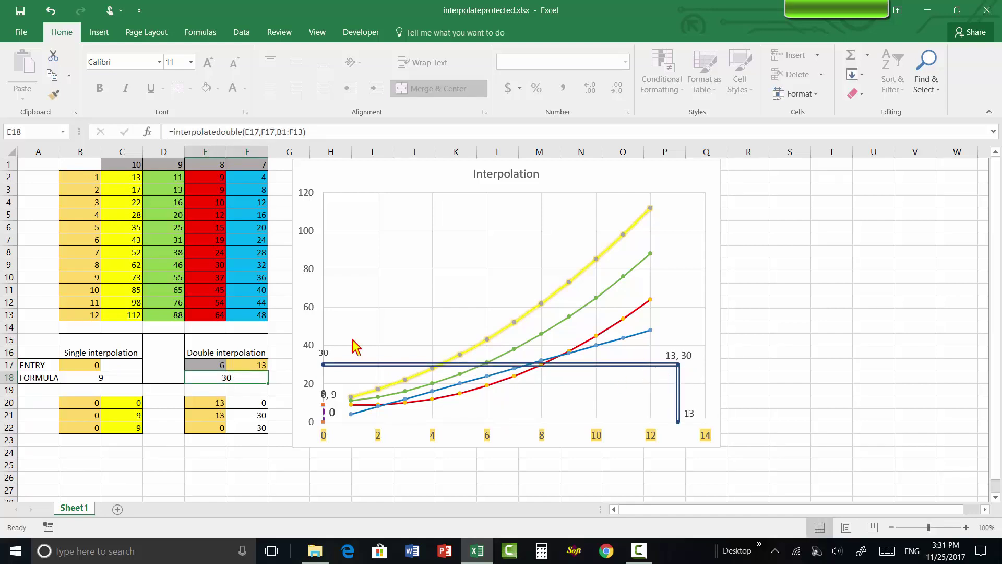
{"action": "left_click", "coordinate": [242, 469]}
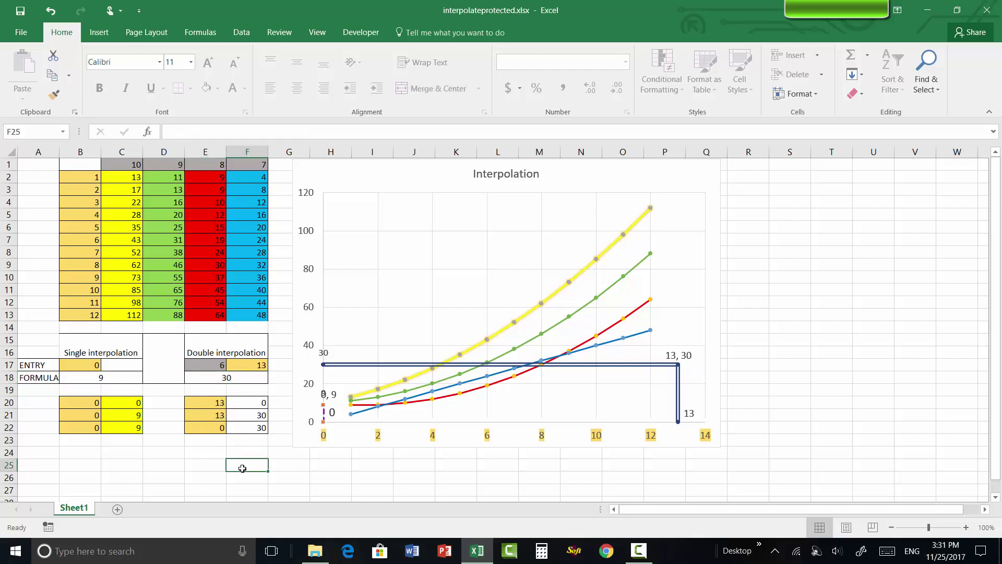